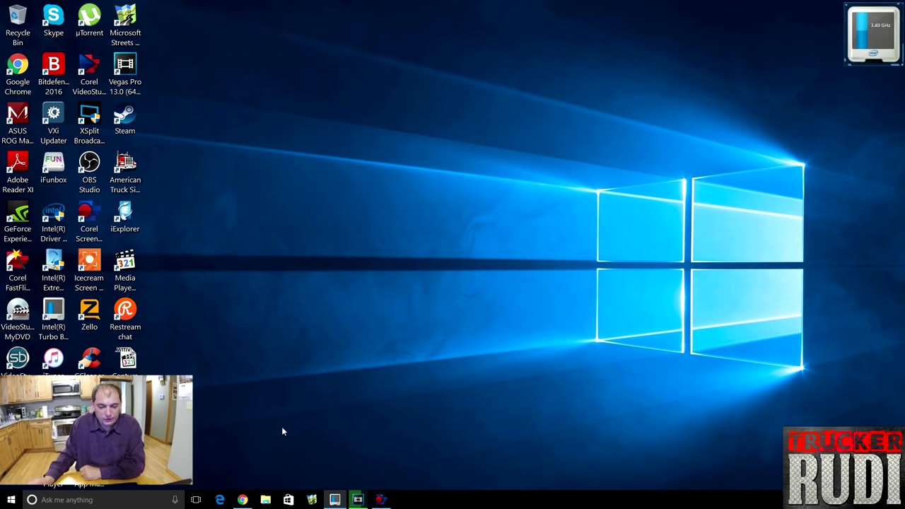
- Launch XSplit Broadcaster from its desktop shortcut, then return to the Restream dashboard while it loads
{"action": "left_click", "coordinate": [243, 500]}
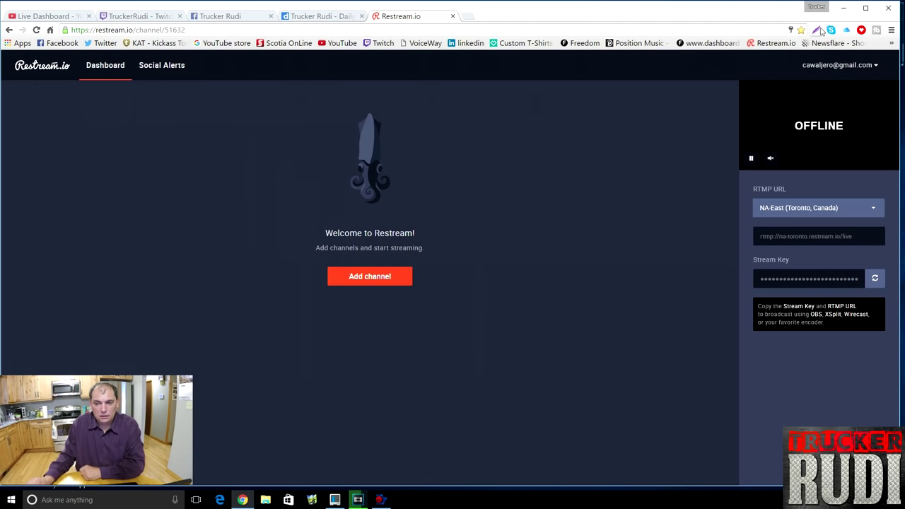
{"action": "left_click", "coordinate": [844, 8]}
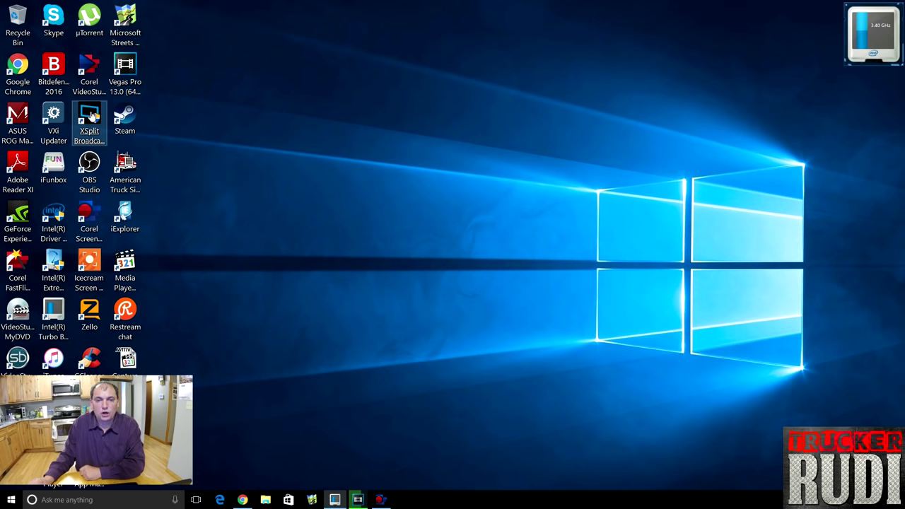
{"action": "left_click", "coordinate": [92, 116]}
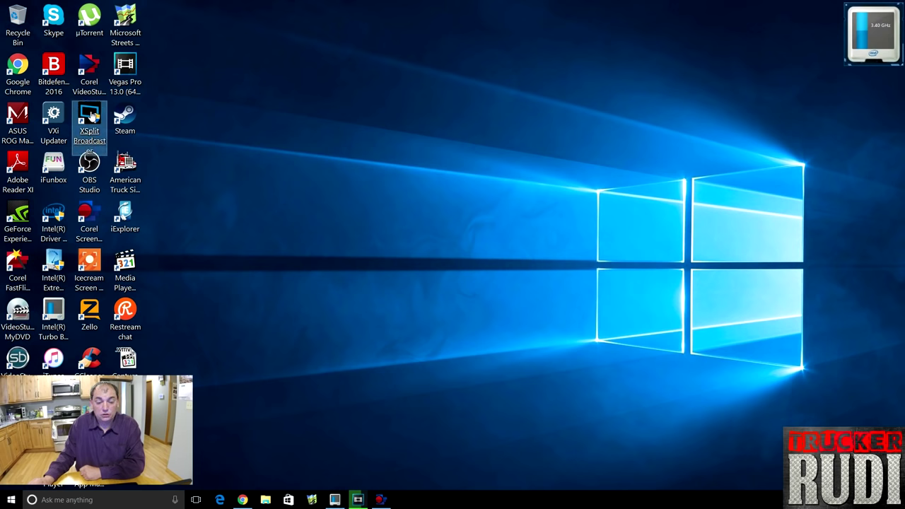
{"action": "double_click", "coordinate": [92, 117]}
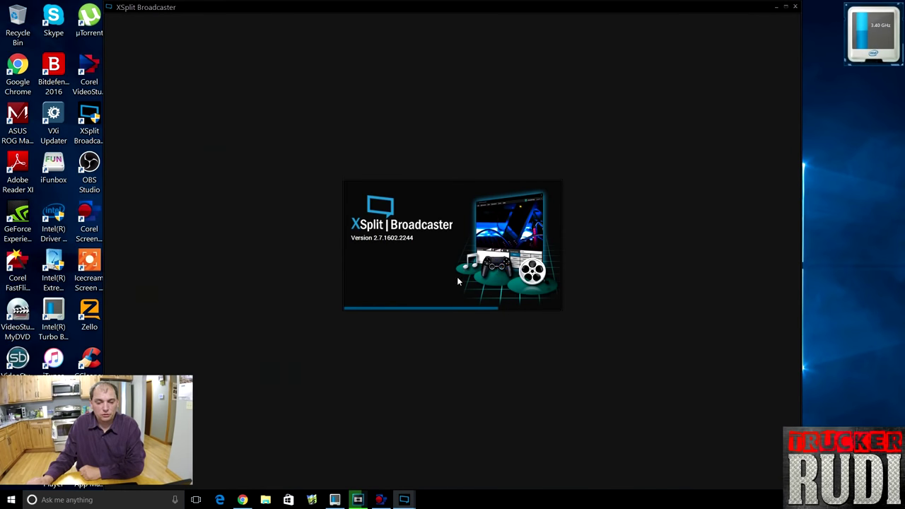
{"action": "left_click", "coordinate": [244, 499]}
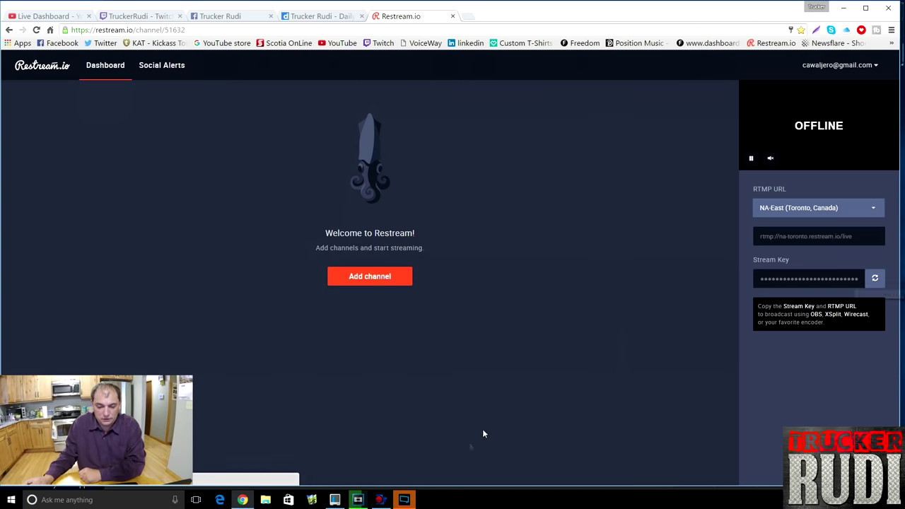
{"action": "left_click", "coordinate": [404, 499]}
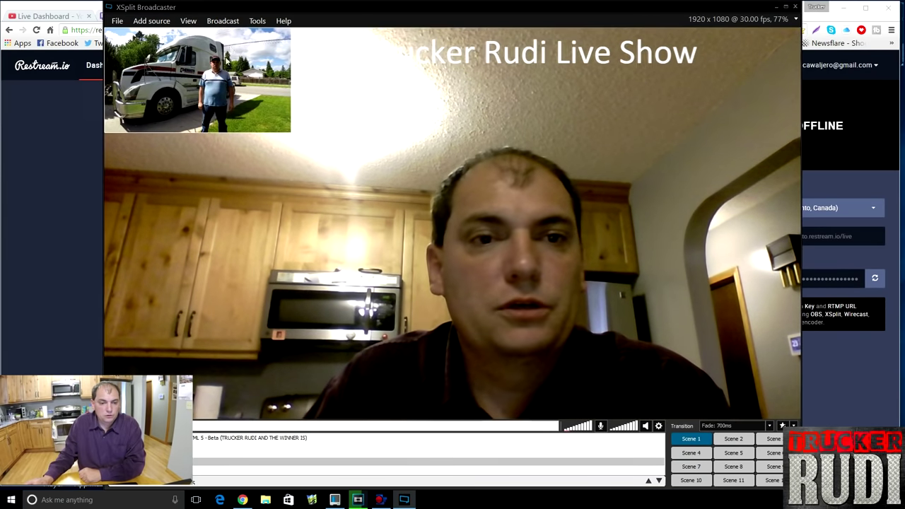
{"action": "left_click", "coordinate": [224, 22]}
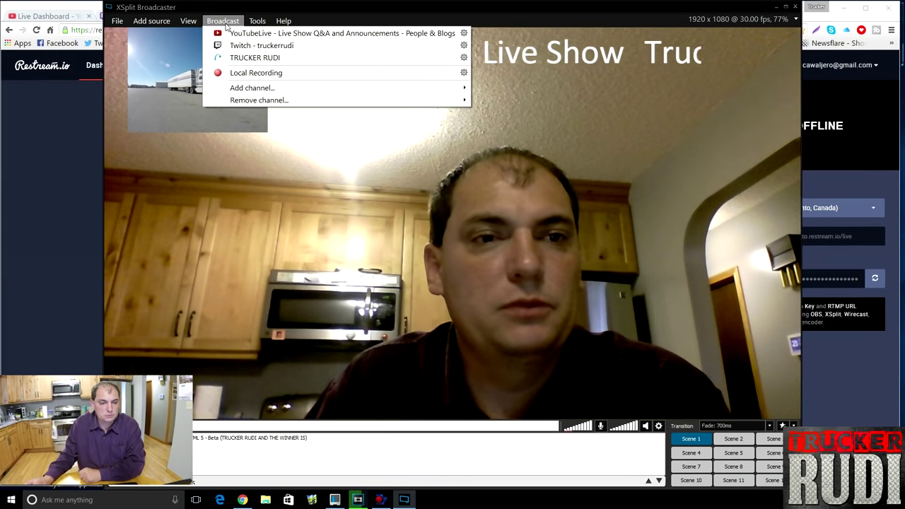
{"action": "mouse_move", "coordinate": [396, 87]}
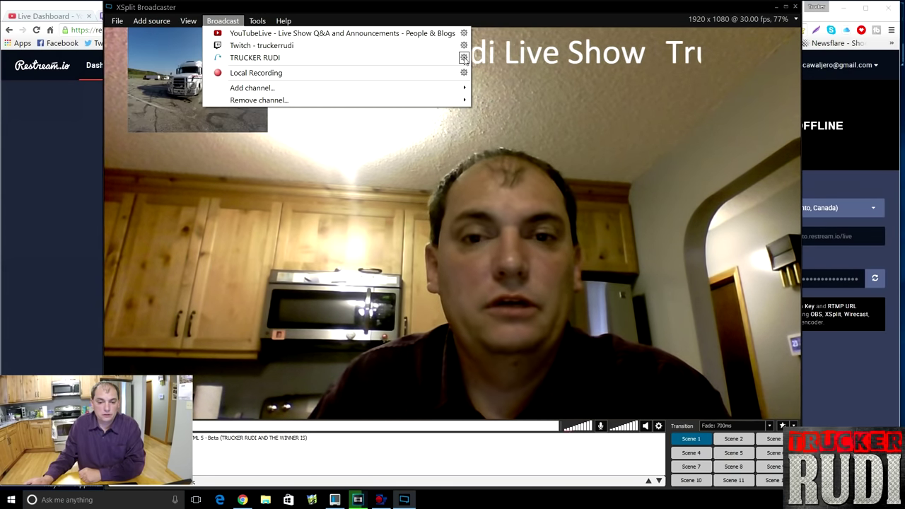
{"action": "left_click", "coordinate": [464, 58]}
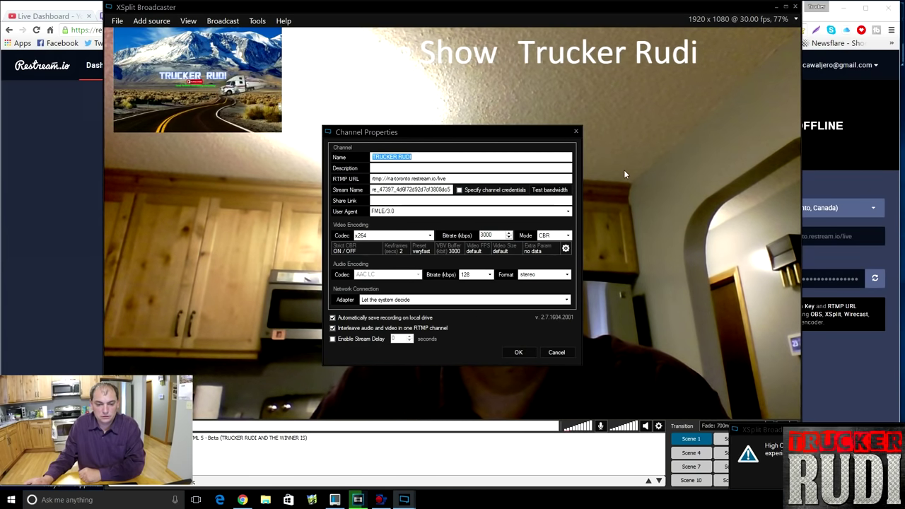
{"action": "left_click", "coordinate": [880, 241]}
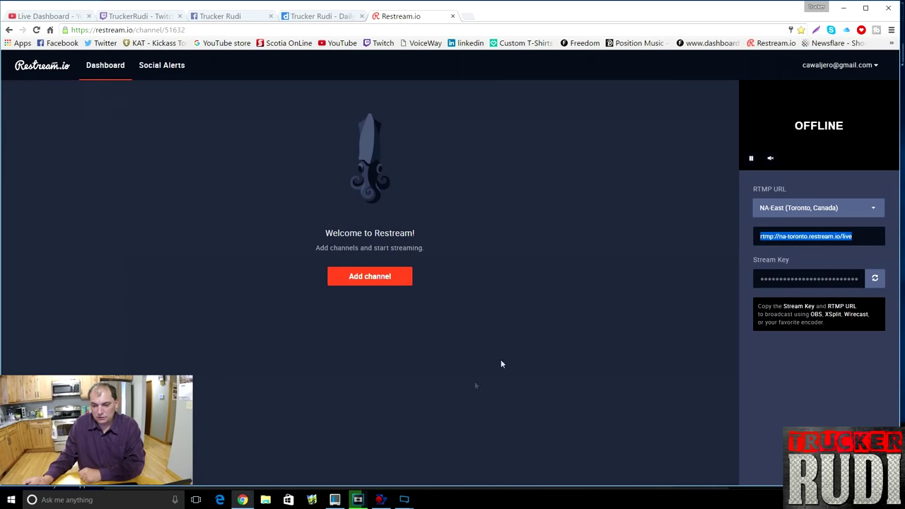
{"action": "mouse_move", "coordinate": [404, 500]}
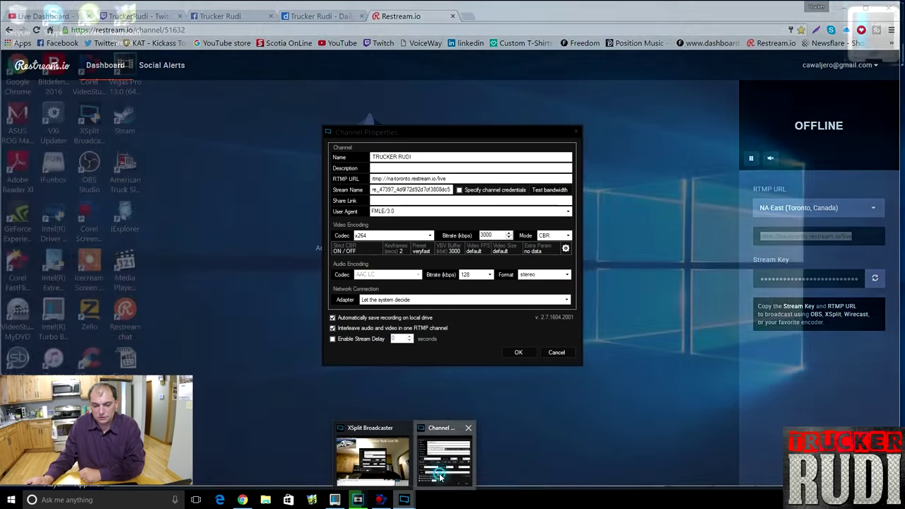
{"action": "left_click", "coordinate": [440, 478]}
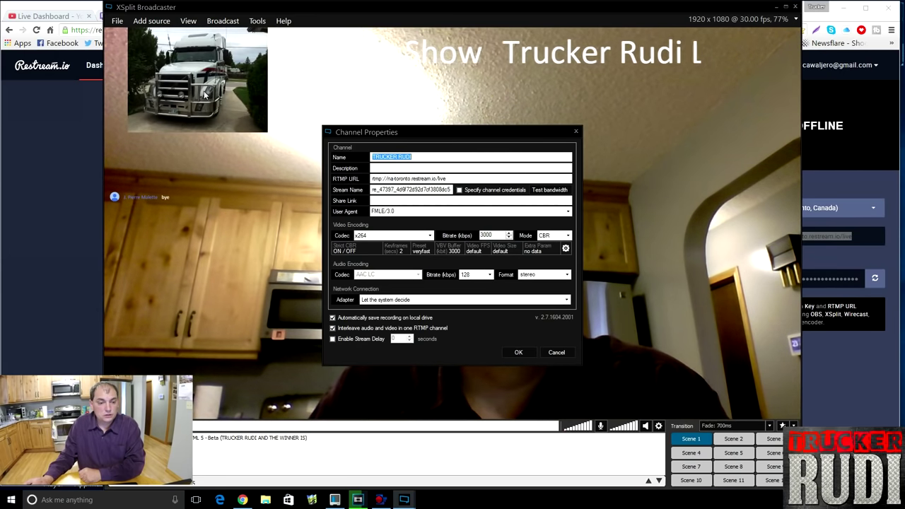
{"action": "left_click", "coordinate": [566, 351]}
{"action": "left_click", "coordinate": [32, 312]}
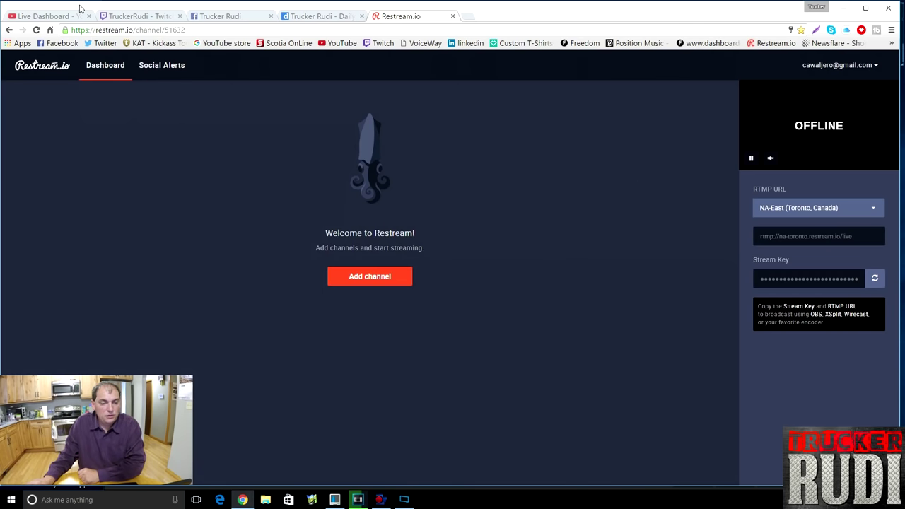
- Look over YouTube's Stream now live dashboard, then open and reload the Twitch channel dashboard
{"action": "left_click", "coordinate": [48, 17]}
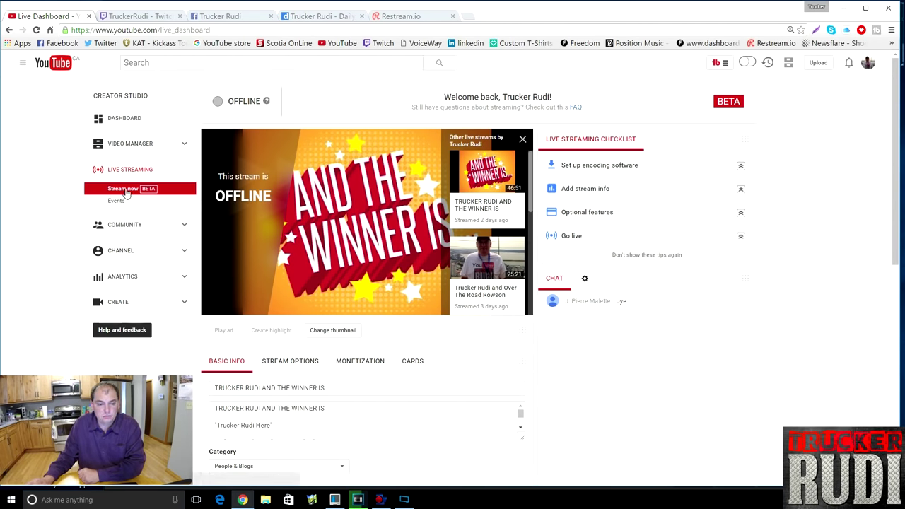
{"action": "left_click", "coordinate": [869, 63]}
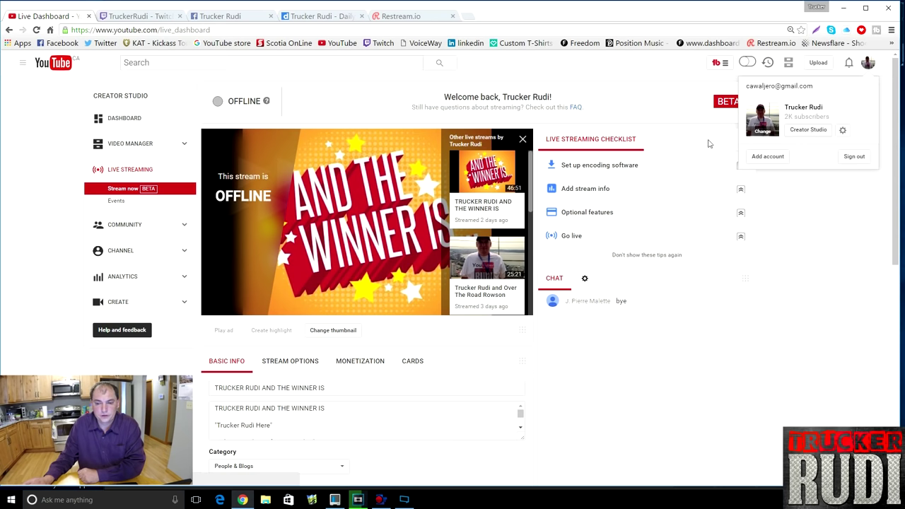
{"action": "left_click", "coordinate": [41, 207]}
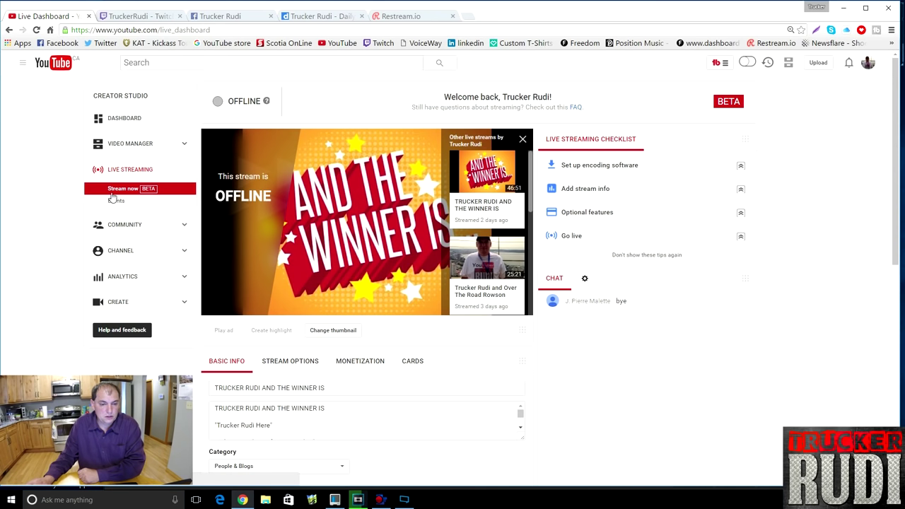
{"action": "scroll", "coordinate": [276, 355], "scroll_direction": "down", "scroll_amount": 3}
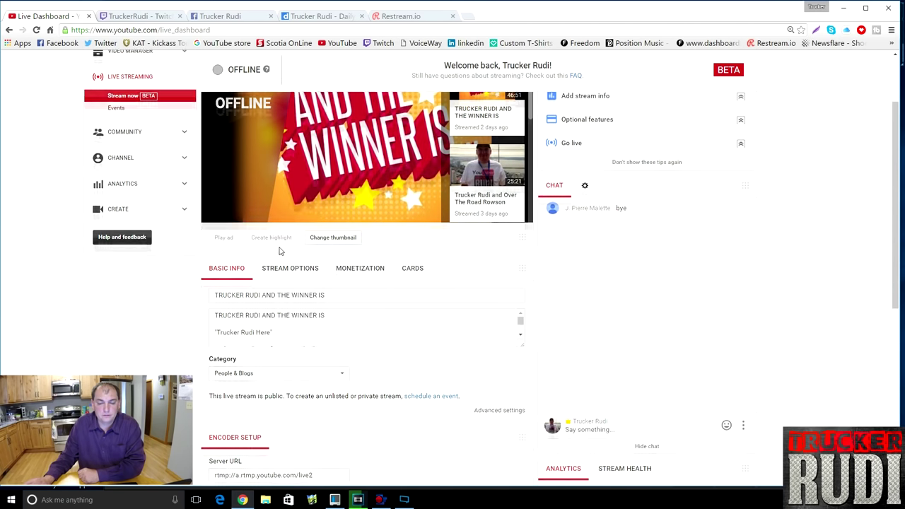
{"action": "scroll", "coordinate": [326, 247], "scroll_direction": "up", "scroll_amount": 1}
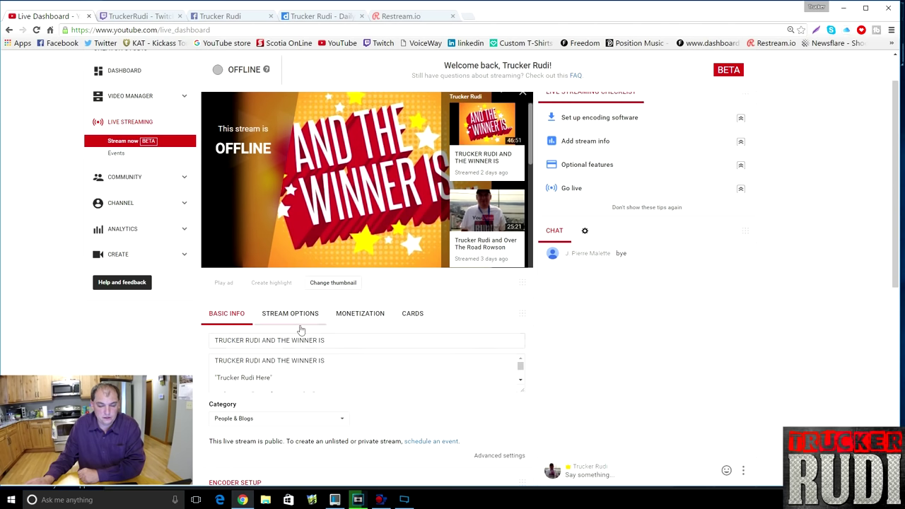
{"action": "left_click", "coordinate": [141, 16]}
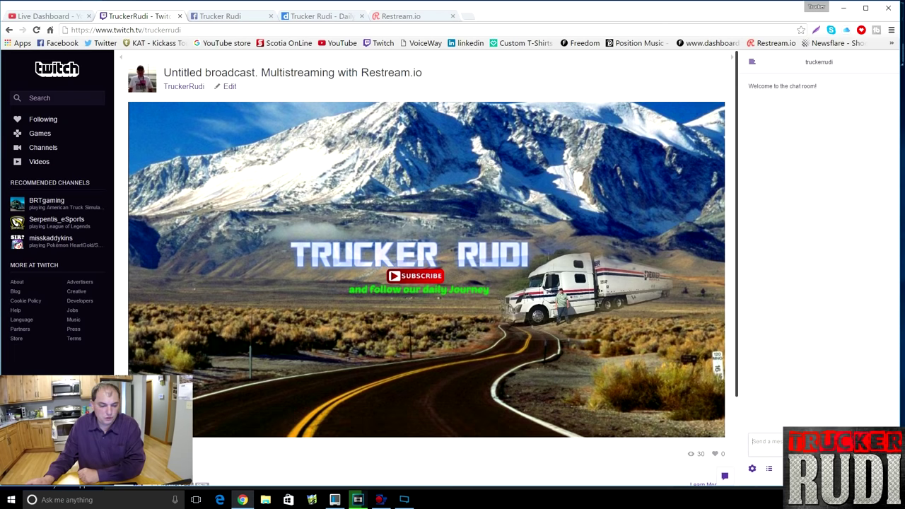
{"action": "key", "text": "F5"}
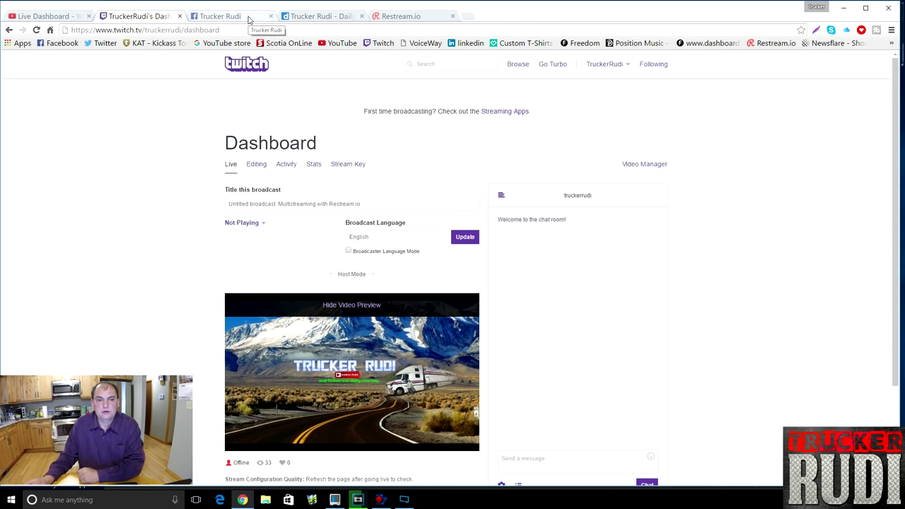
- Look over the Dailymotion channel page, then switch to the channel's Facebook page
{"action": "left_click", "coordinate": [326, 16]}
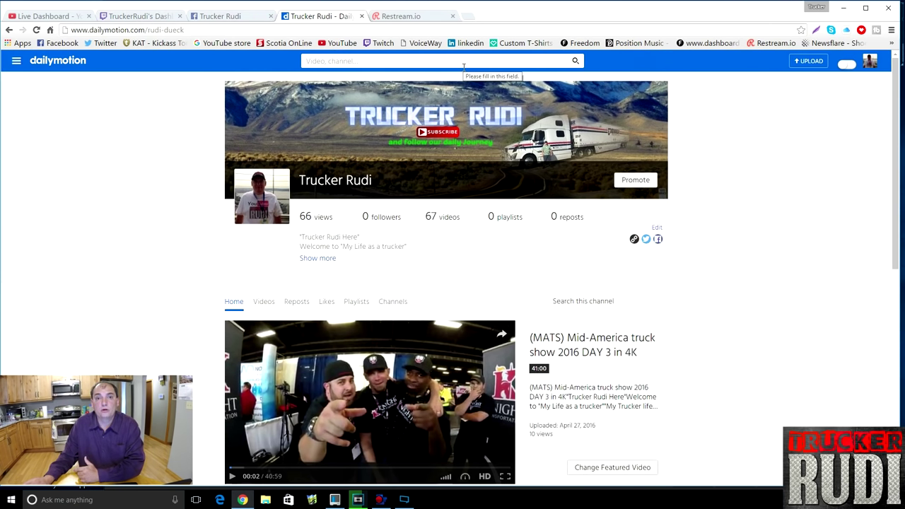
{"action": "left_click", "coordinate": [422, 16]}
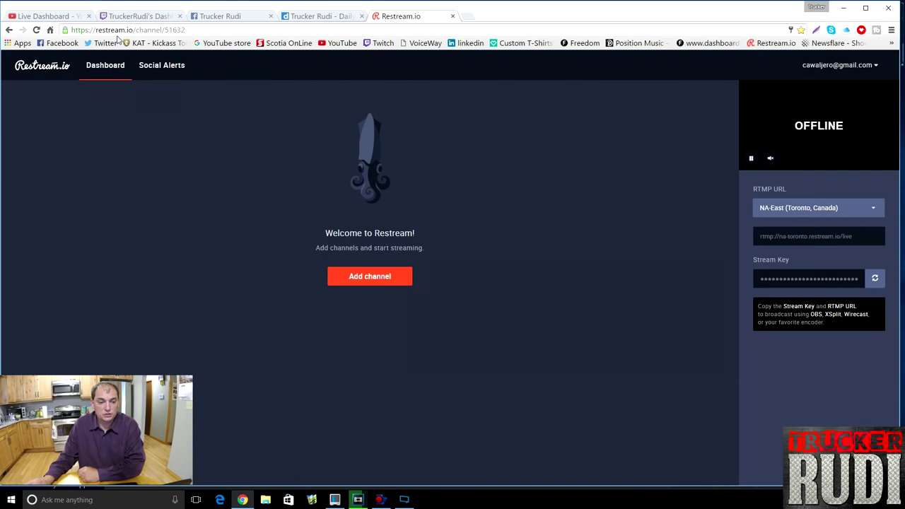
{"action": "left_click", "coordinate": [316, 16]}
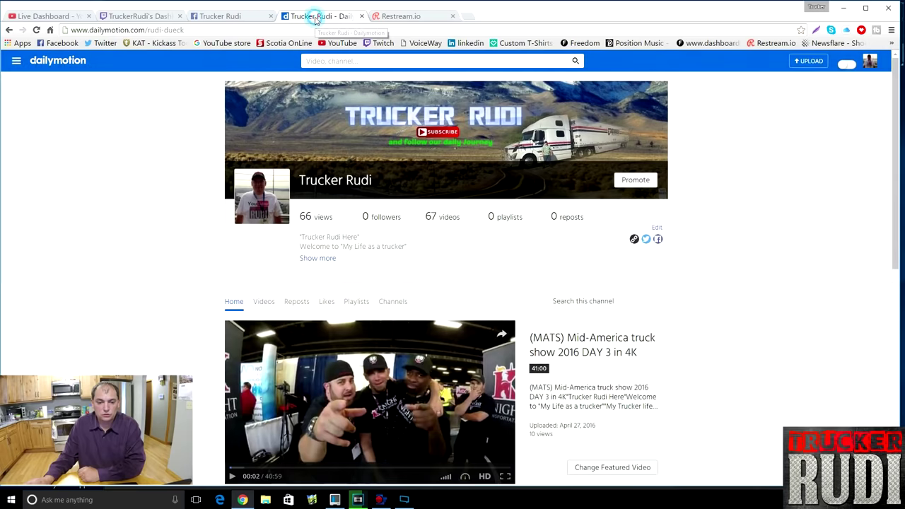
{"action": "left_click", "coordinate": [234, 20]}
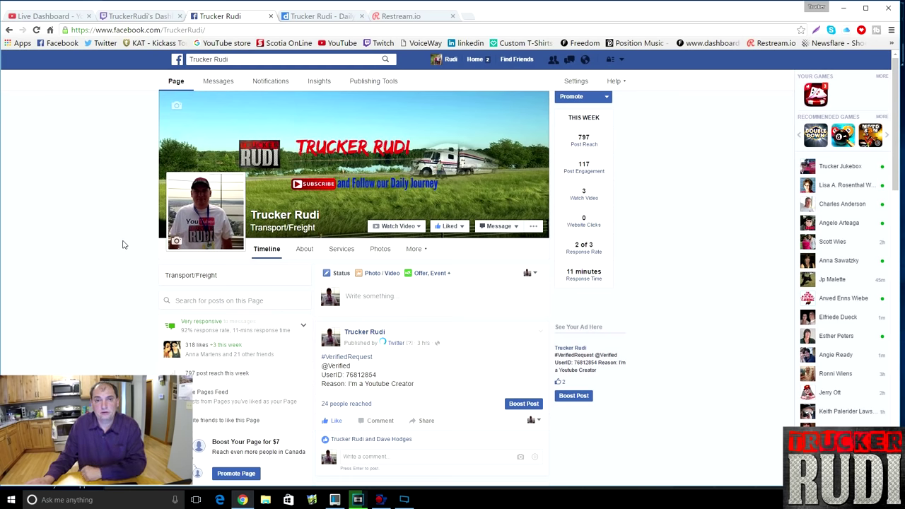
{"action": "mouse_move", "coordinate": [409, 500]}
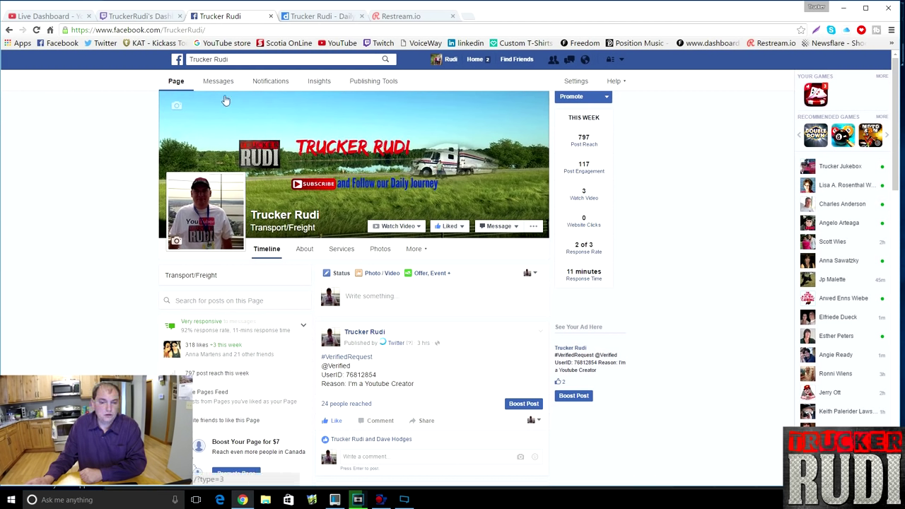
- Create a new live video via Publishing Tools > Video Library to get its stream key, then show XSplit
{"action": "left_click", "coordinate": [361, 82]}
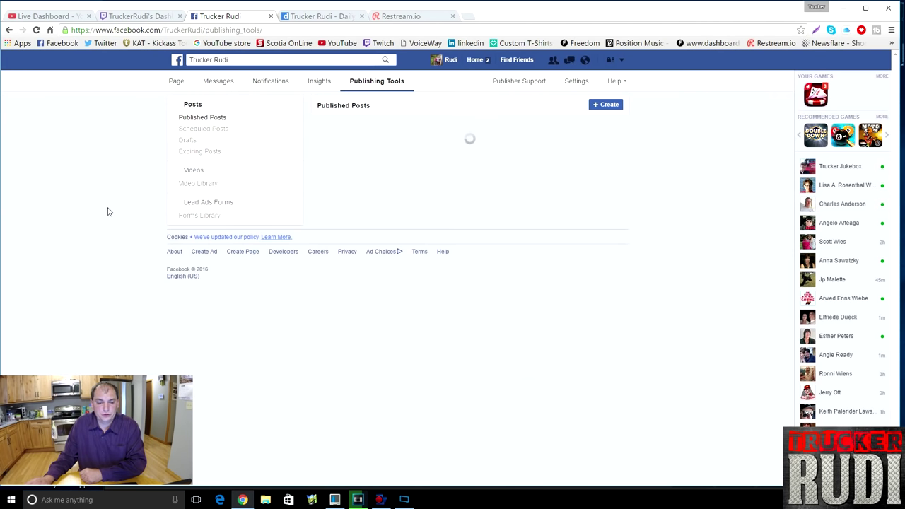
{"action": "left_click", "coordinate": [192, 188]}
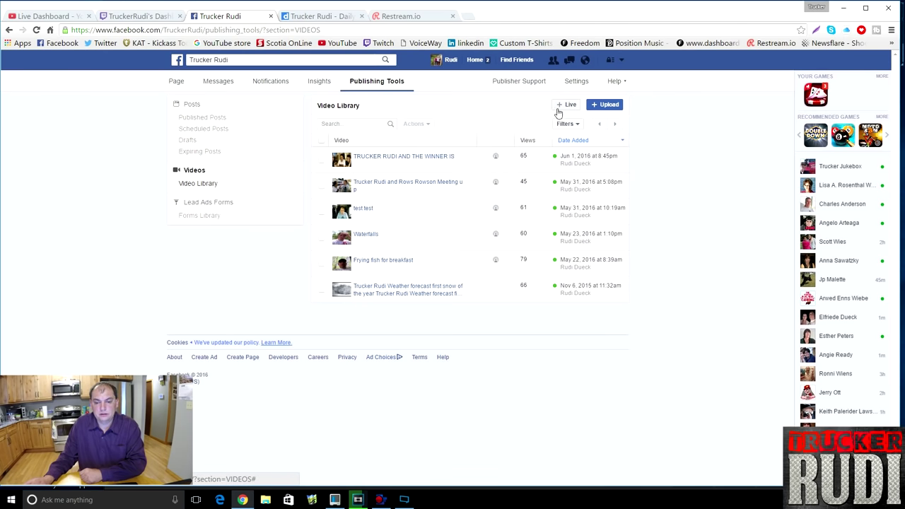
{"action": "left_click", "coordinate": [570, 106]}
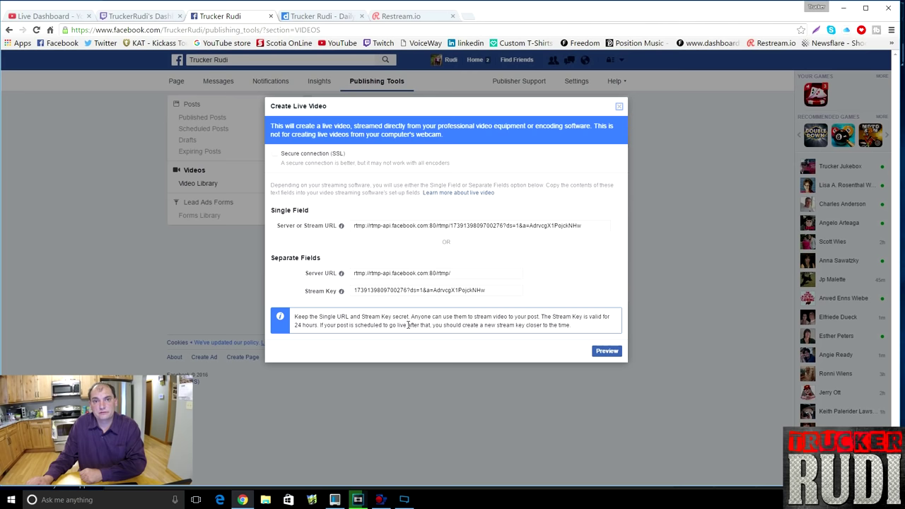
{"action": "left_click", "coordinate": [607, 352]}
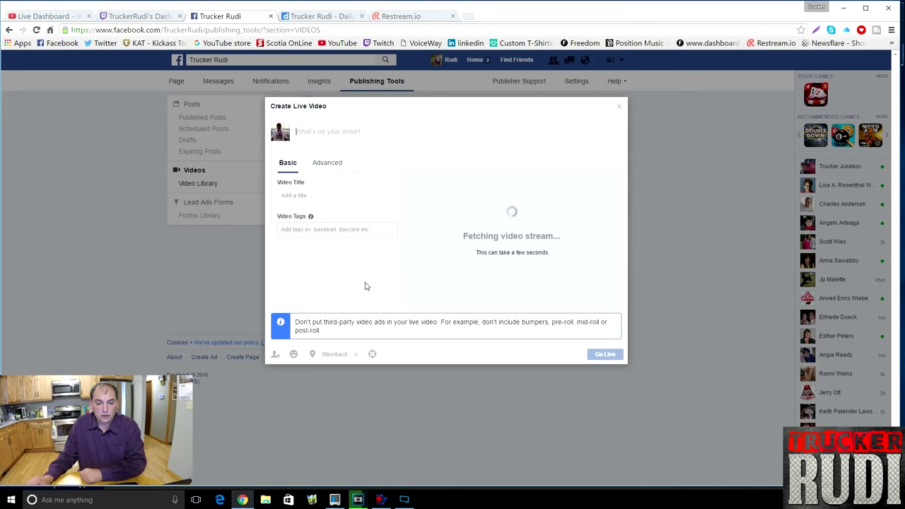
{"action": "left_click", "coordinate": [324, 197]}
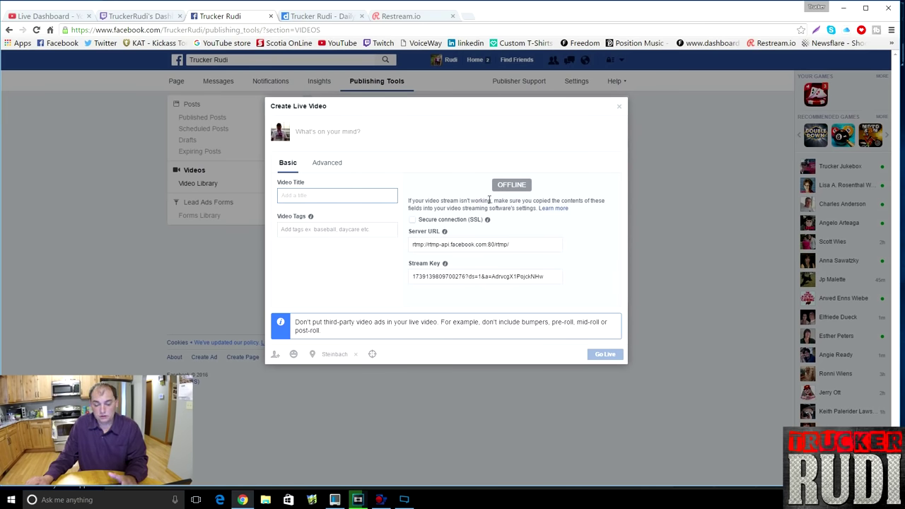
{"action": "left_click", "coordinate": [421, 492]}
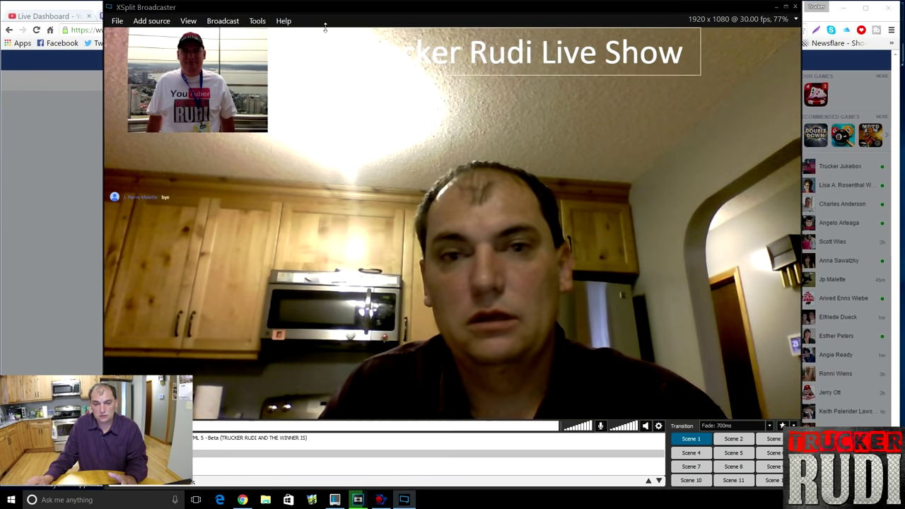
- Return to Chrome, pass through the Dailymotion and Twitch tabs, and start adding a Restream.io channel
{"action": "left_click", "coordinate": [81, 308]}
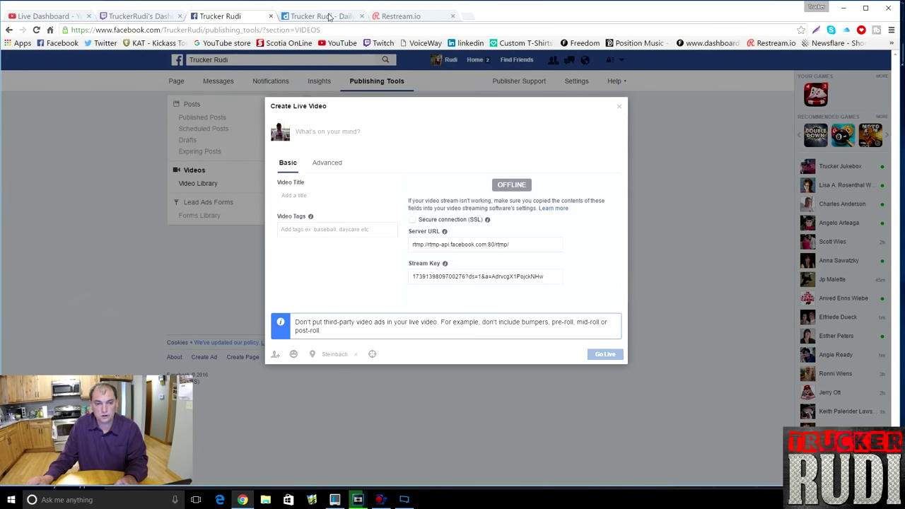
{"action": "left_click", "coordinate": [330, 16]}
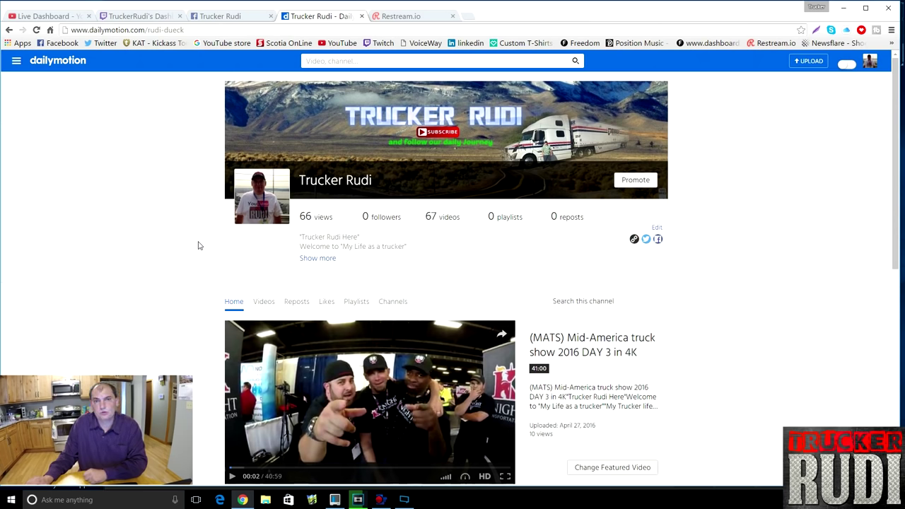
{"action": "left_click", "coordinate": [152, 18]}
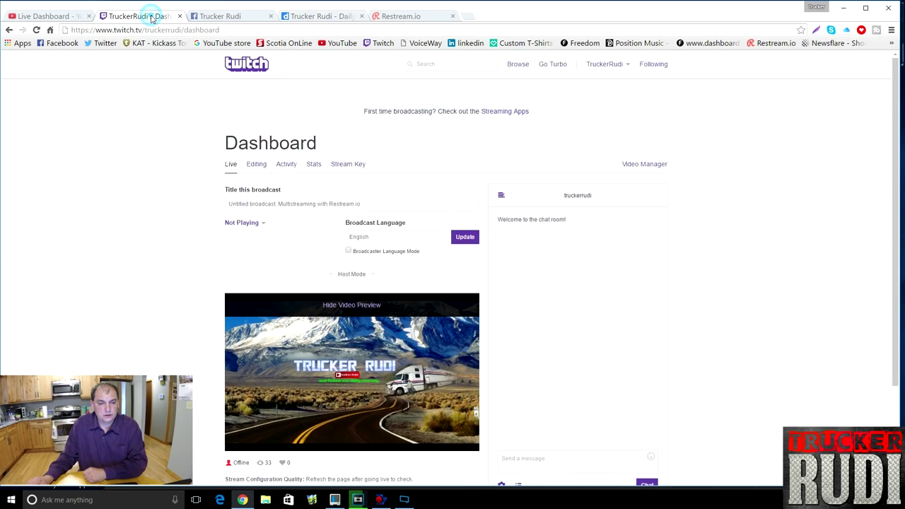
{"action": "left_click", "coordinate": [407, 16]}
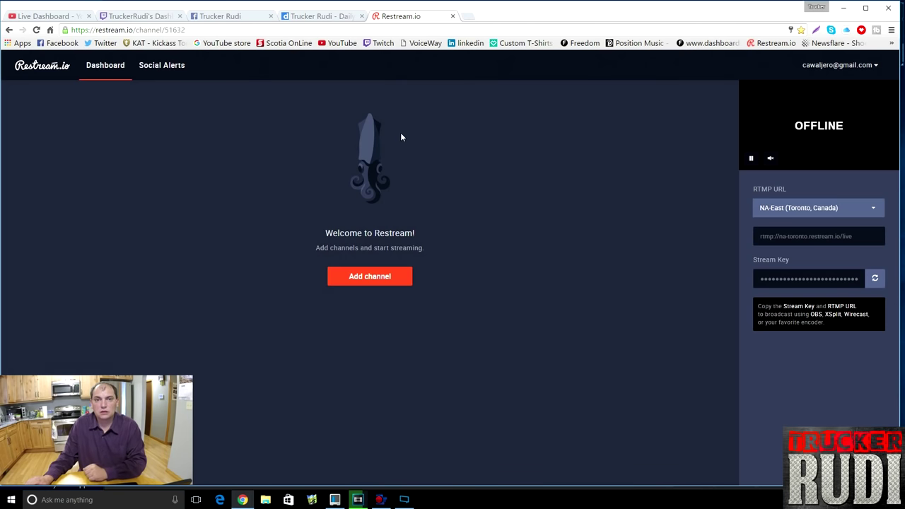
{"action": "left_click", "coordinate": [382, 283]}
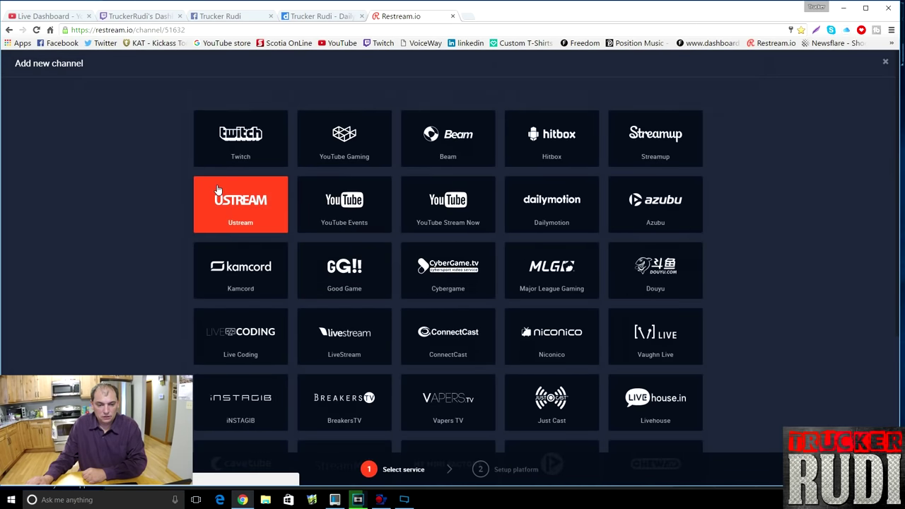
- Pick YouTube Stream Now from the service list, connect it, and allow Google account access
{"action": "scroll", "coordinate": [140, 238], "scroll_direction": "down", "scroll_amount": 1}
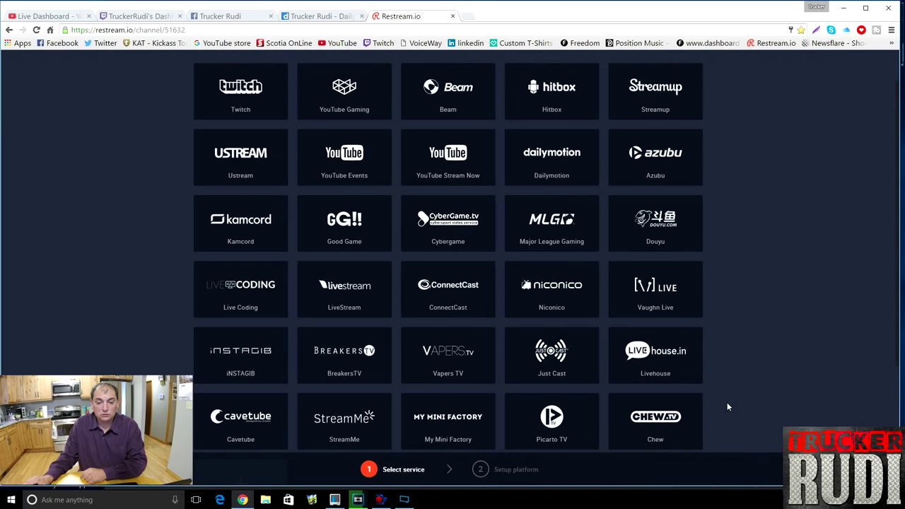
{"action": "scroll", "coordinate": [728, 407], "scroll_direction": "down", "scroll_amount": 1}
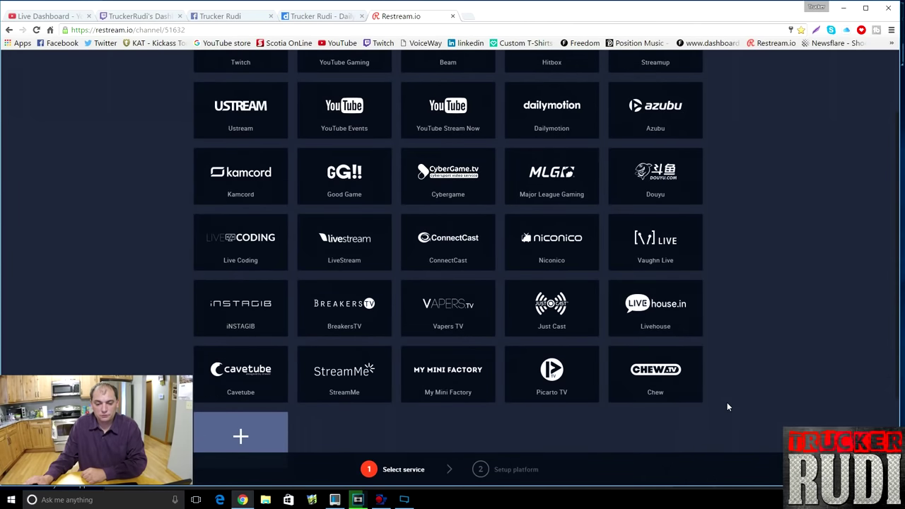
{"action": "scroll", "coordinate": [728, 407], "scroll_direction": "down", "scroll_amount": 1}
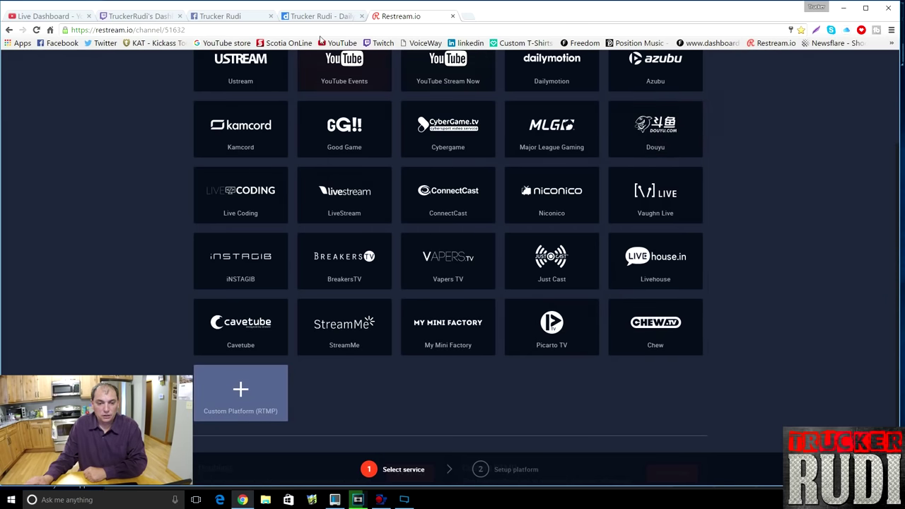
{"action": "scroll", "coordinate": [573, 319], "scroll_direction": "up", "scroll_amount": 3}
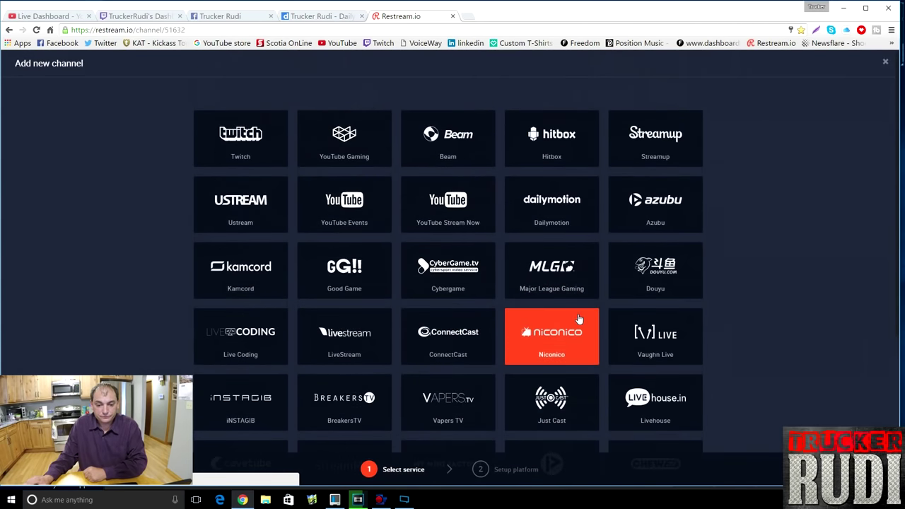
{"action": "left_click", "coordinate": [455, 202]}
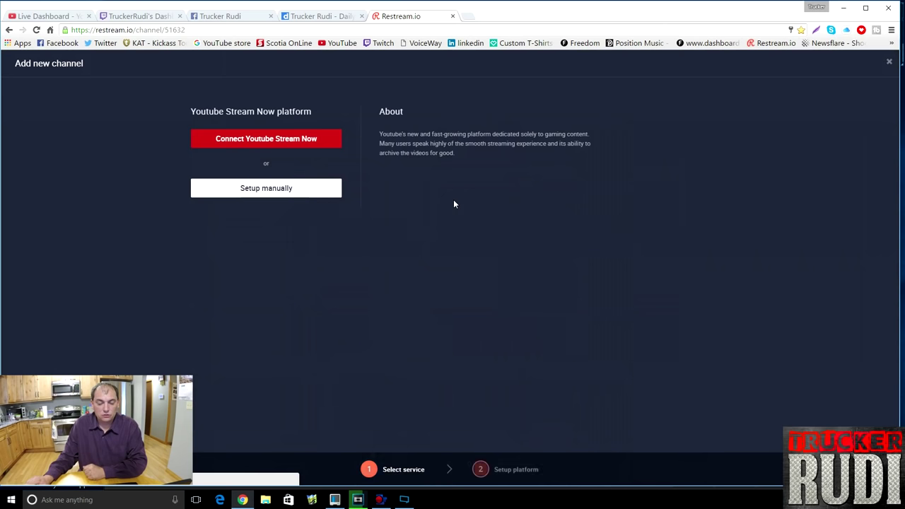
{"action": "left_click", "coordinate": [274, 141]}
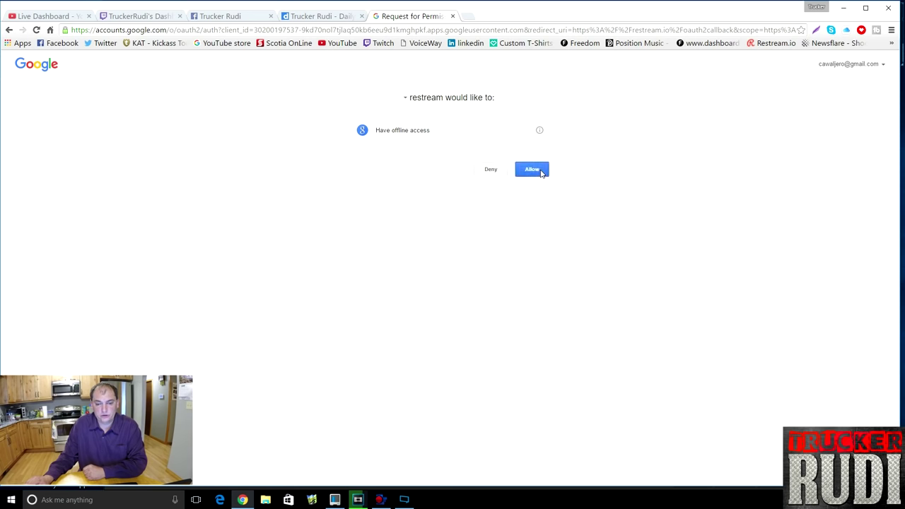
{"action": "left_click", "coordinate": [541, 172]}
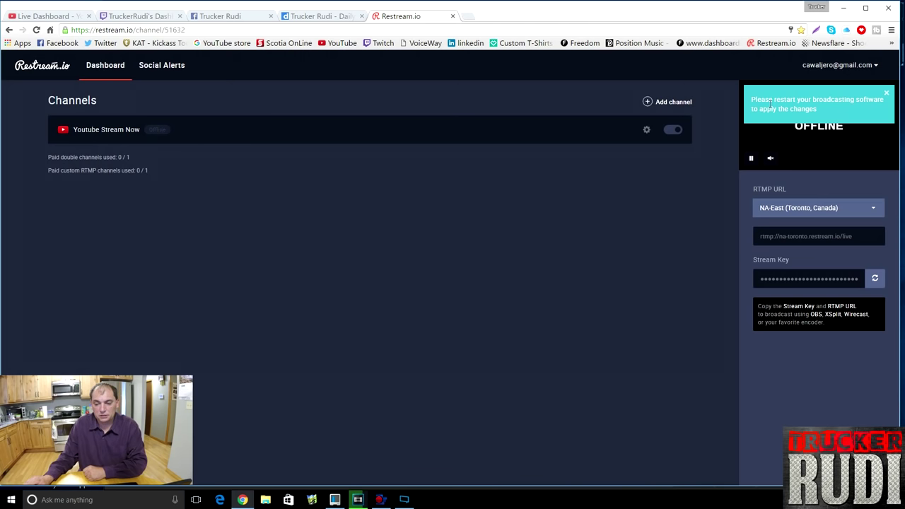
- Add Twitch as a second channel and connect the Twitch account
{"action": "mouse_move", "coordinate": [407, 500]}
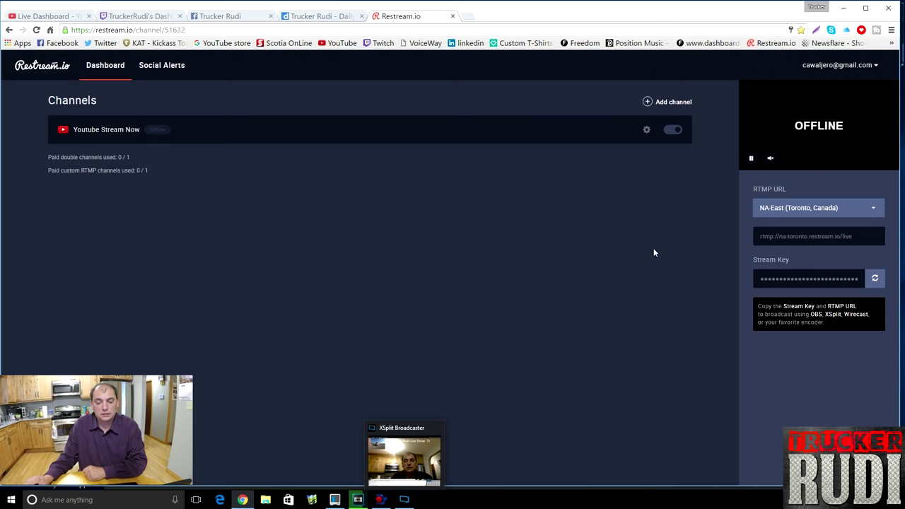
{"action": "left_click", "coordinate": [649, 102]}
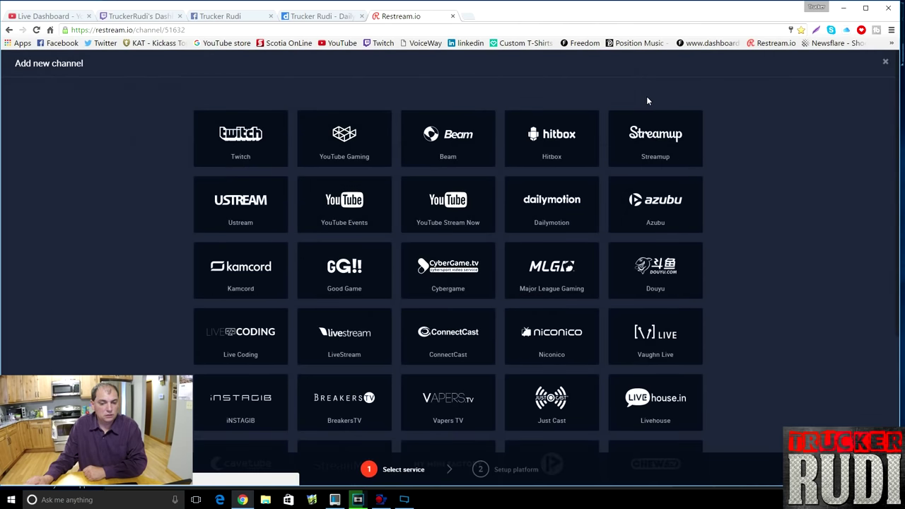
{"action": "left_click", "coordinate": [249, 150]}
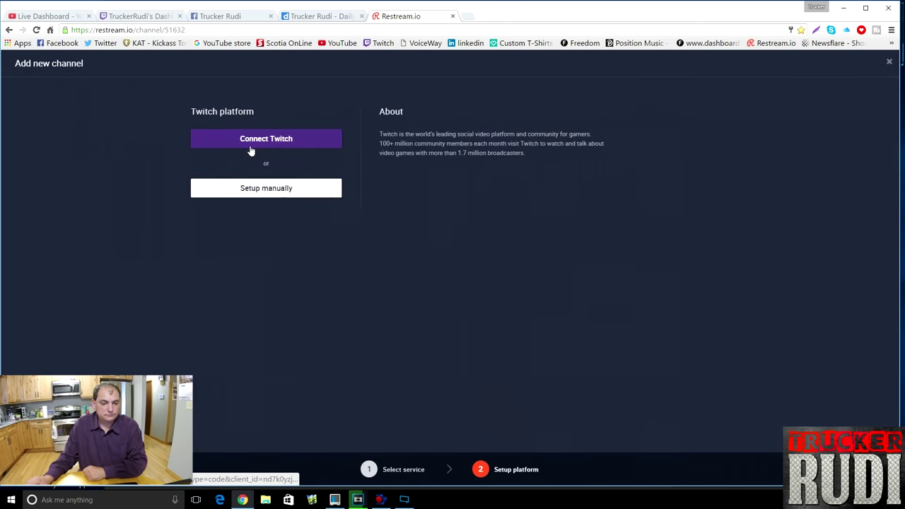
{"action": "left_click", "coordinate": [260, 139]}
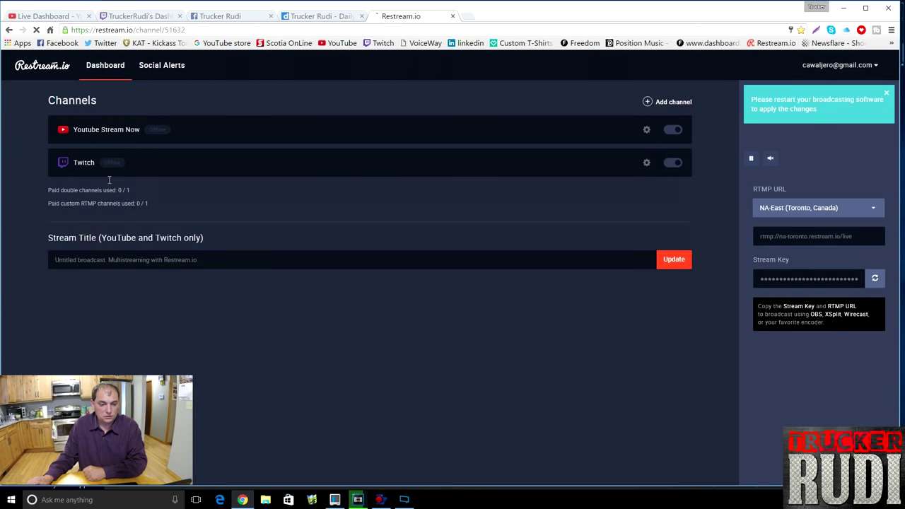
- Start a third channel and choose Custom Platform (RTMP) from the service list
{"action": "left_click", "coordinate": [673, 103]}
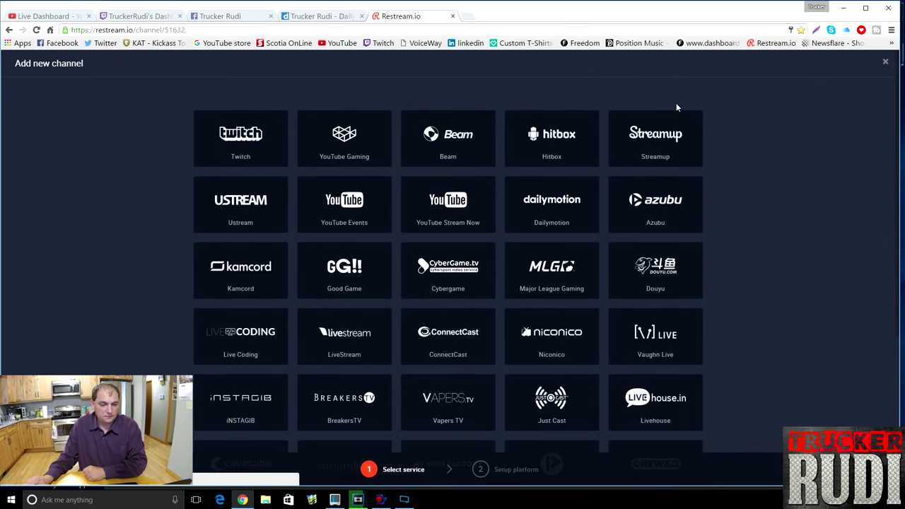
{"action": "scroll", "coordinate": [109, 329], "scroll_direction": "down", "scroll_amount": 3}
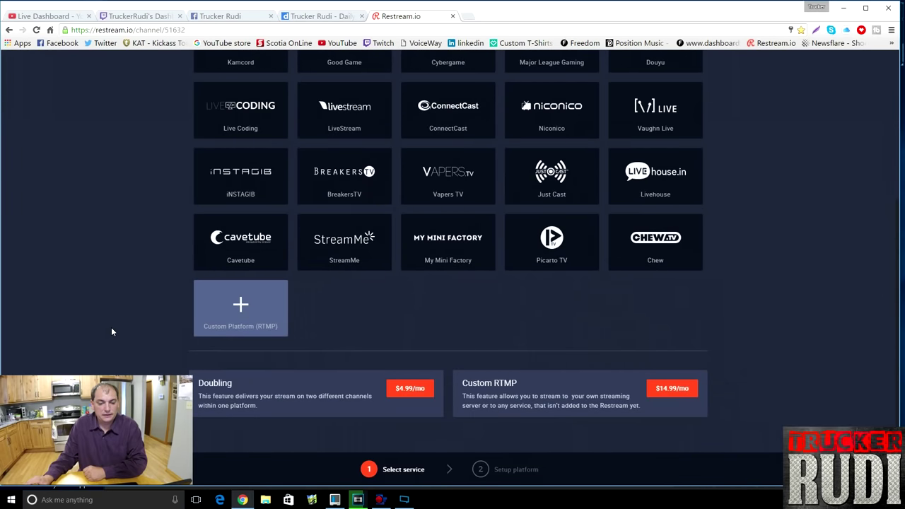
{"action": "left_click", "coordinate": [223, 322]}
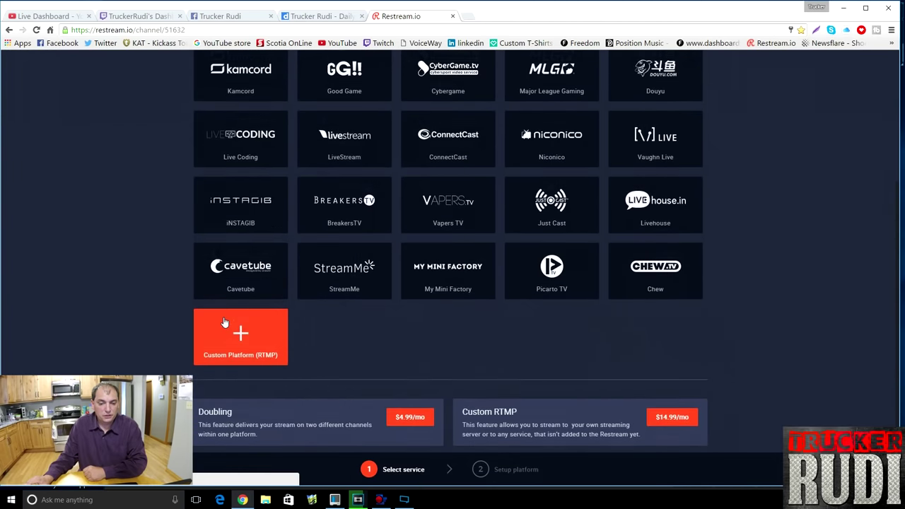
{"action": "scroll", "coordinate": [224, 323], "scroll_direction": "up", "scroll_amount": 2}
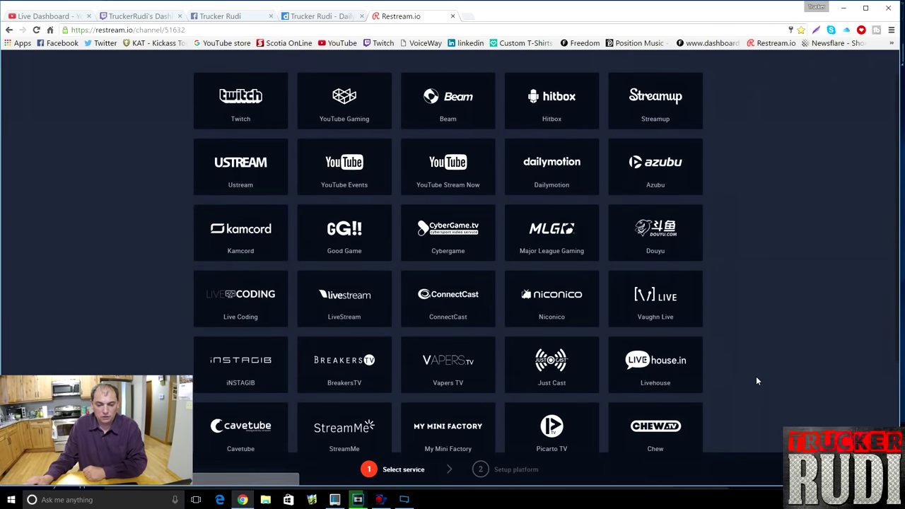
{"action": "scroll", "coordinate": [756, 381], "scroll_direction": "down", "scroll_amount": 2}
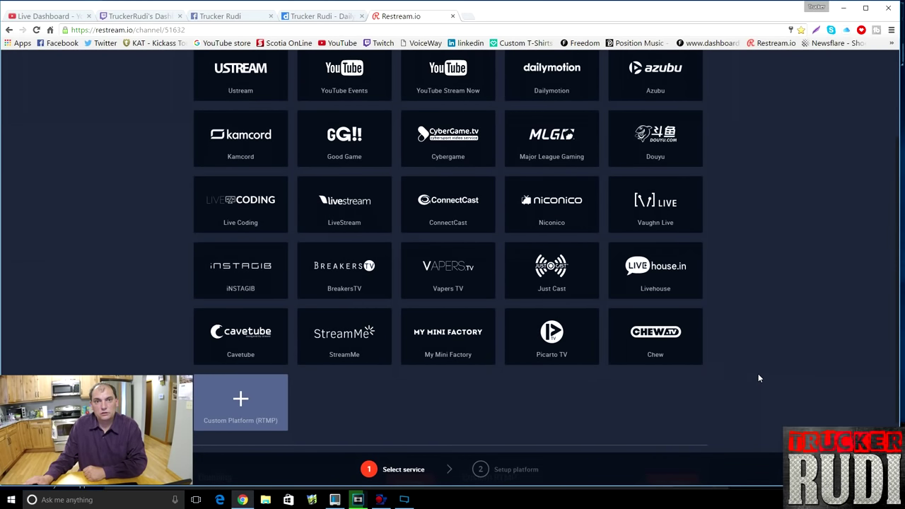
{"action": "scroll", "coordinate": [758, 378], "scroll_direction": "down", "scroll_amount": 1}
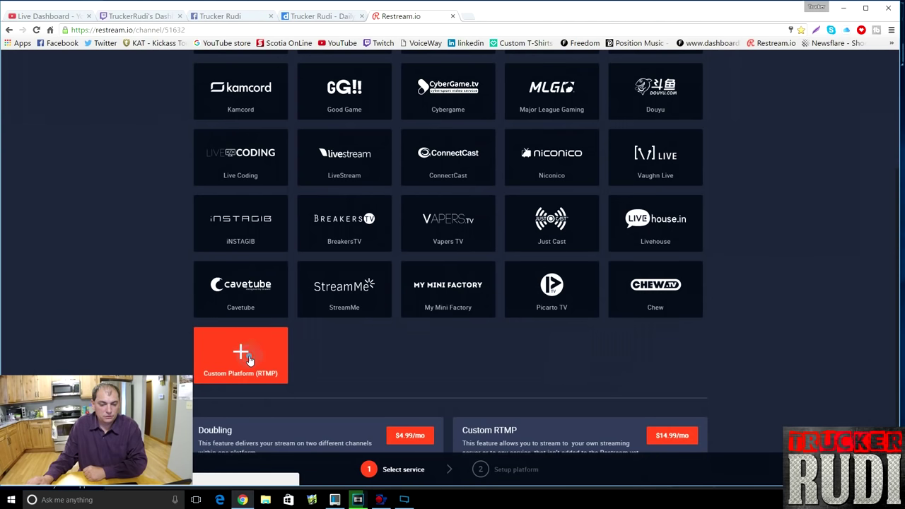
{"action": "left_click", "coordinate": [249, 360]}
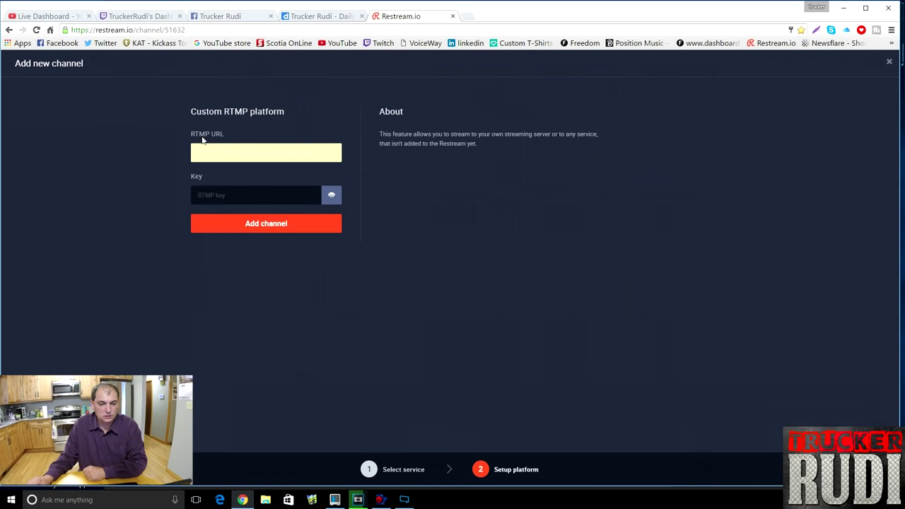
- Copy Facebook's live server URL into Restream's RTMP URL field
{"action": "left_click", "coordinate": [226, 16]}
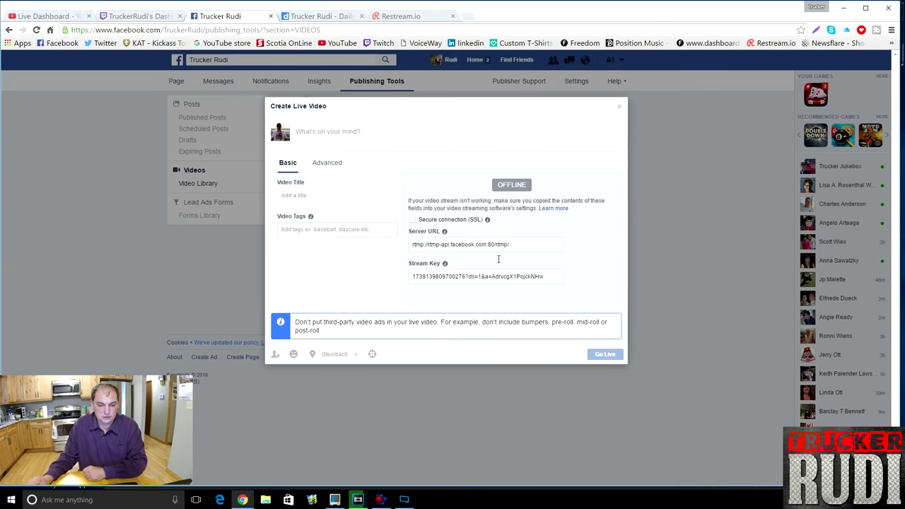
{"action": "left_click", "coordinate": [538, 243]}
{"action": "right_click", "coordinate": [437, 247]}
{"action": "left_click", "coordinate": [455, 270]}
{"action": "left_click", "coordinate": [396, 15]}
{"action": "right_click", "coordinate": [238, 155]}
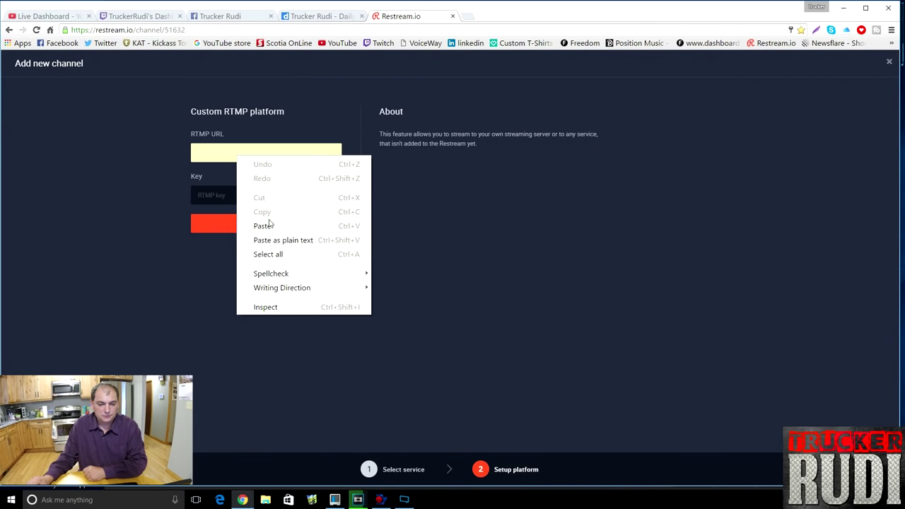
{"action": "left_click", "coordinate": [258, 225]}
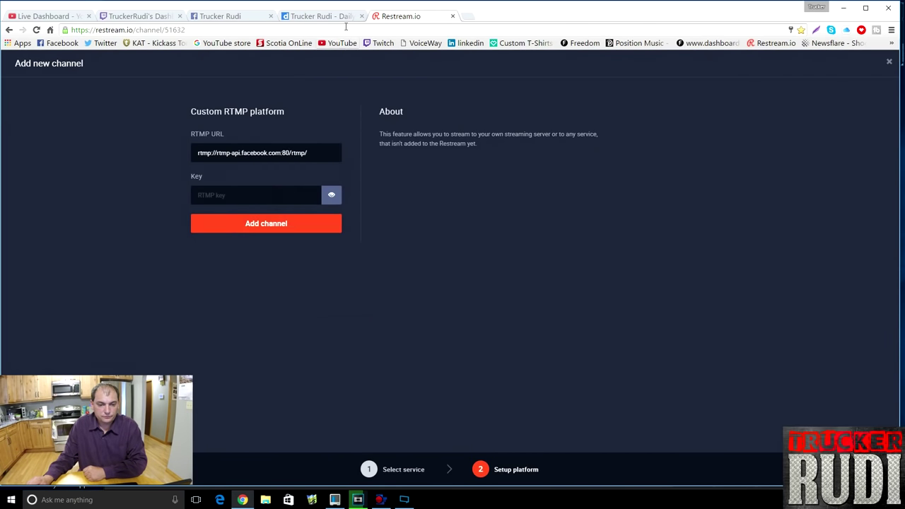
- Copy Facebook's stream key into the Key field and add the custom RTMP channel
{"action": "left_click", "coordinate": [223, 16]}
{"action": "left_click", "coordinate": [477, 277]}
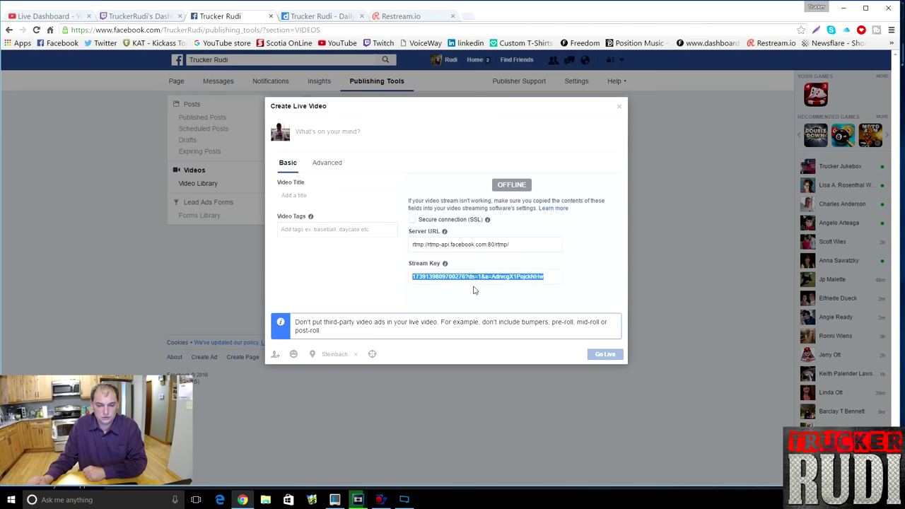
{"action": "right_click", "coordinate": [473, 279]}
{"action": "left_click", "coordinate": [491, 301]}
{"action": "left_click", "coordinate": [400, 16]}
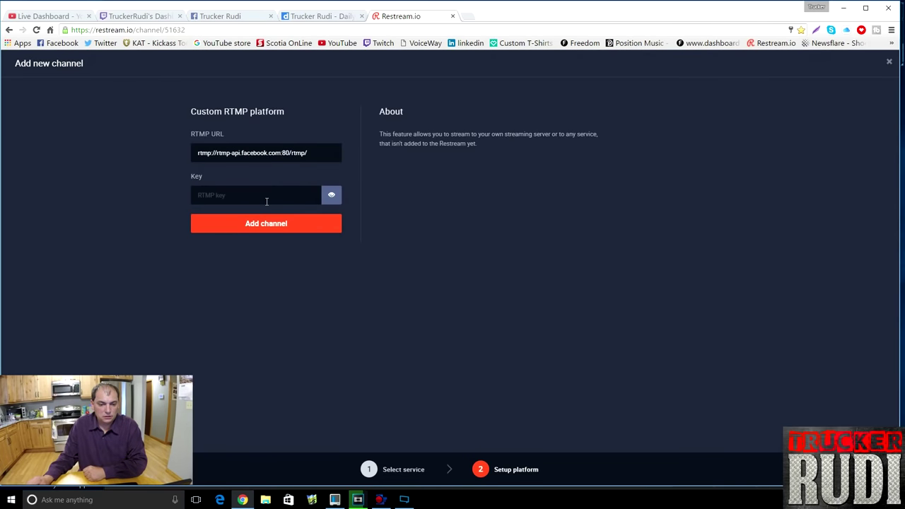
{"action": "right_click", "coordinate": [265, 203]}
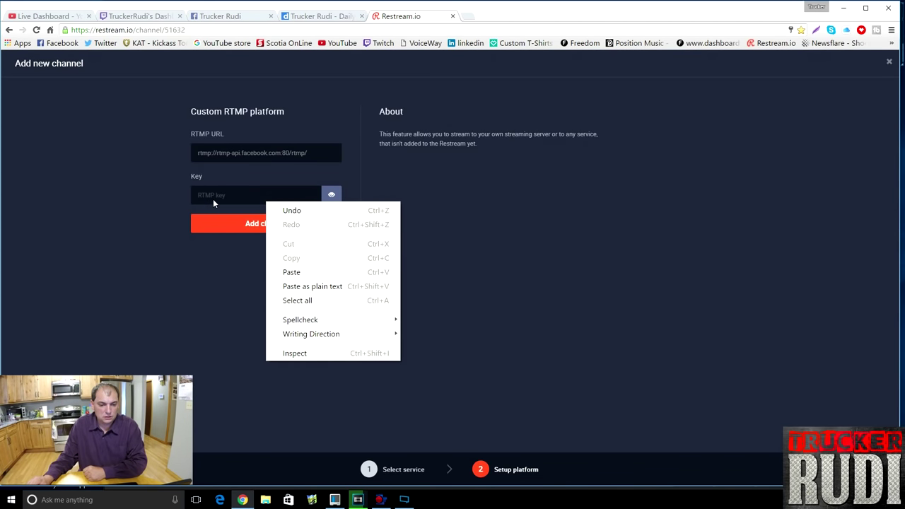
{"action": "left_click", "coordinate": [329, 273]}
{"action": "left_click", "coordinate": [273, 228]}
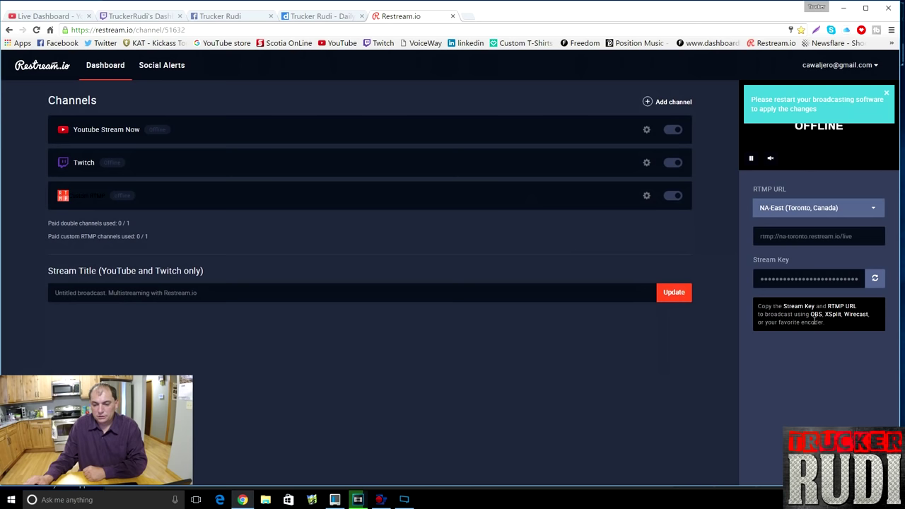
- Update the stream title 'Untitled broadcast. Multistreaming with Restream.io' and refuse Chrome's password save
{"action": "left_click", "coordinate": [671, 299]}
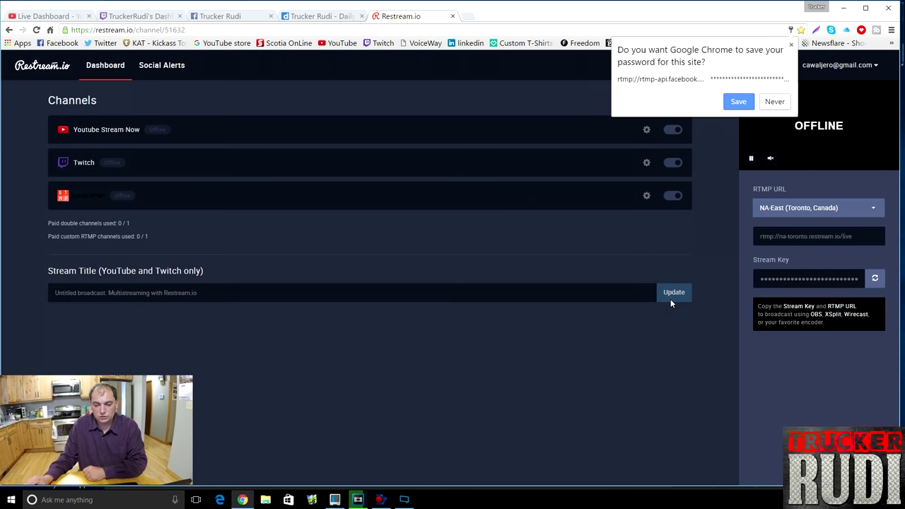
{"action": "left_click", "coordinate": [764, 101]}
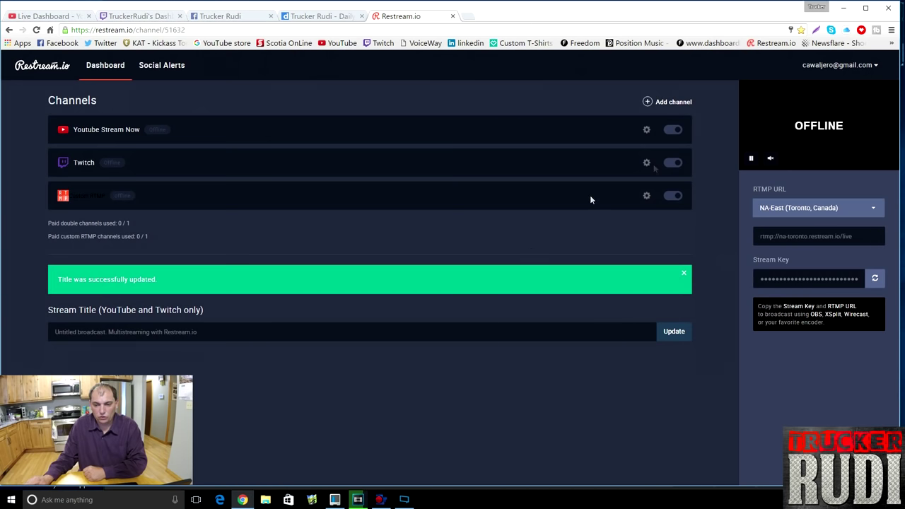
- Start a live broadcast to the TRUCKER RUDI channel in XSplit Broadcaster
{"action": "left_click", "coordinate": [404, 499]}
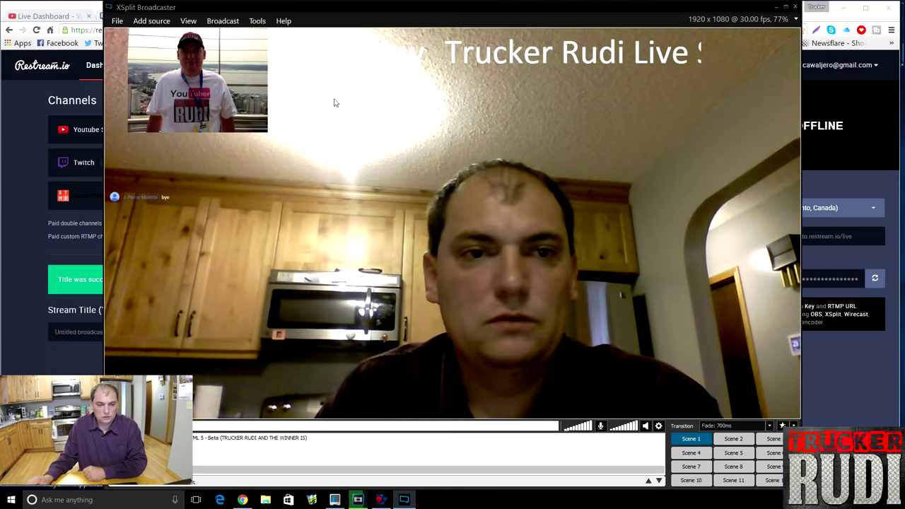
{"action": "left_click", "coordinate": [223, 21]}
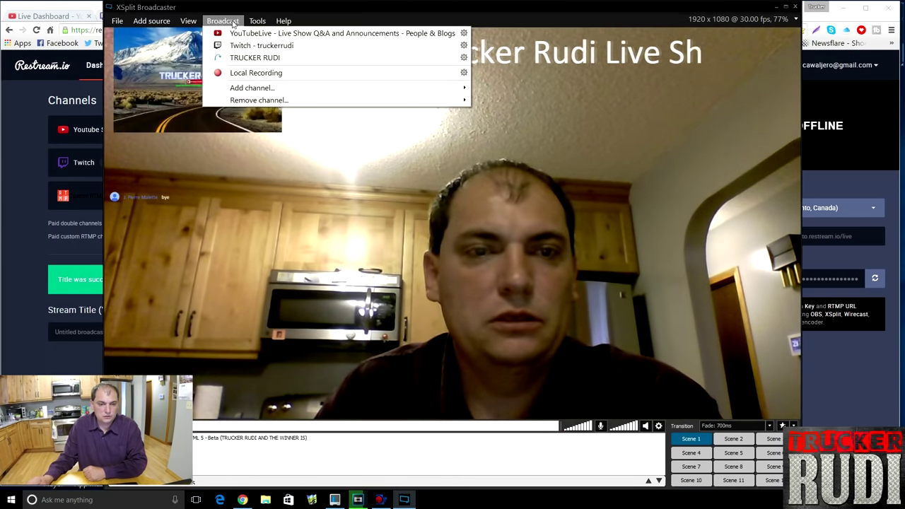
{"action": "left_click", "coordinate": [246, 60]}
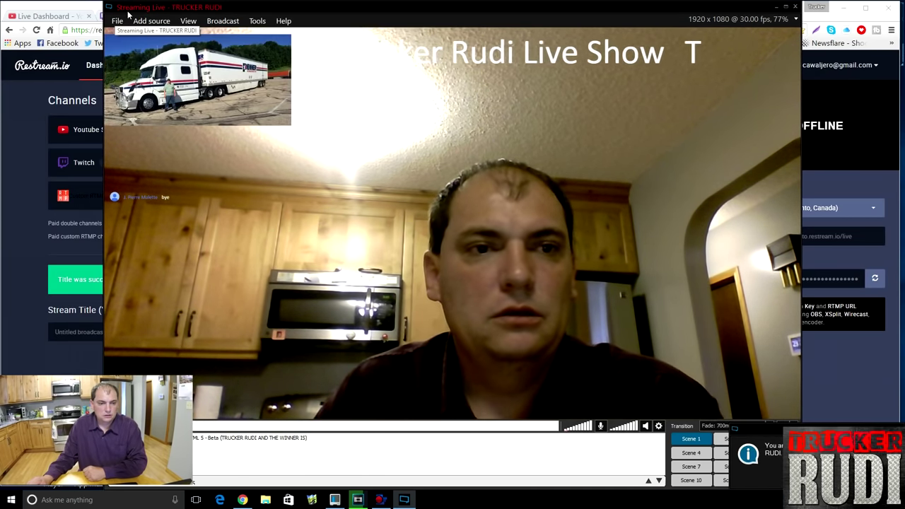
- Stop the TRUCKER RUDI broadcast and bring the Restream dashboard back to the front
{"action": "left_click", "coordinate": [225, 22]}
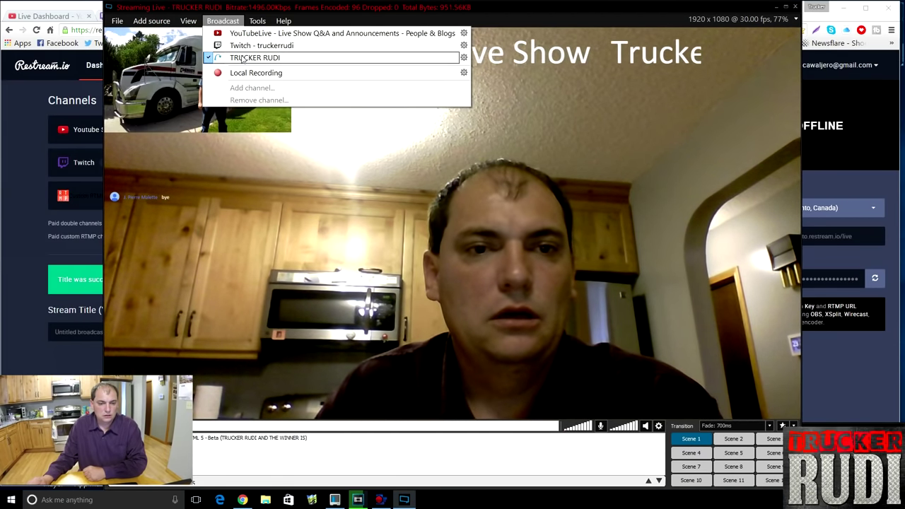
{"action": "left_click", "coordinate": [243, 58]}
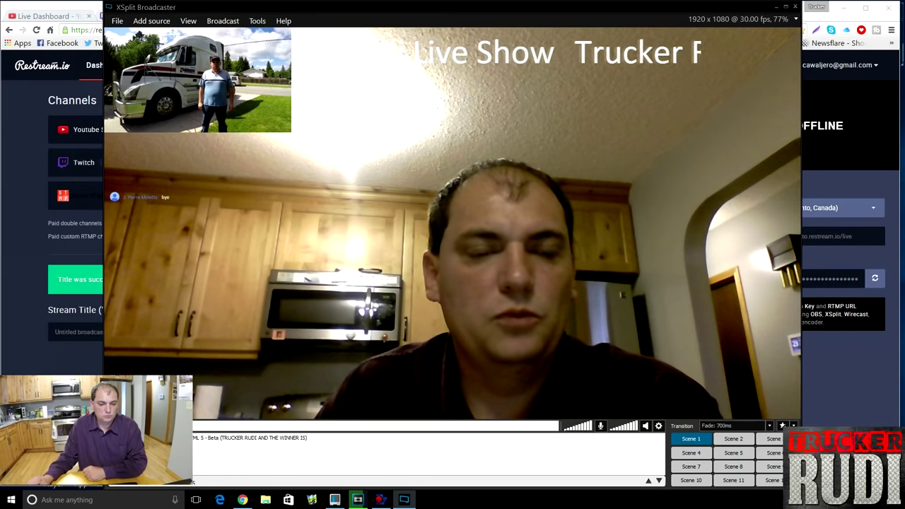
{"action": "key", "text": "alt+Tab"}
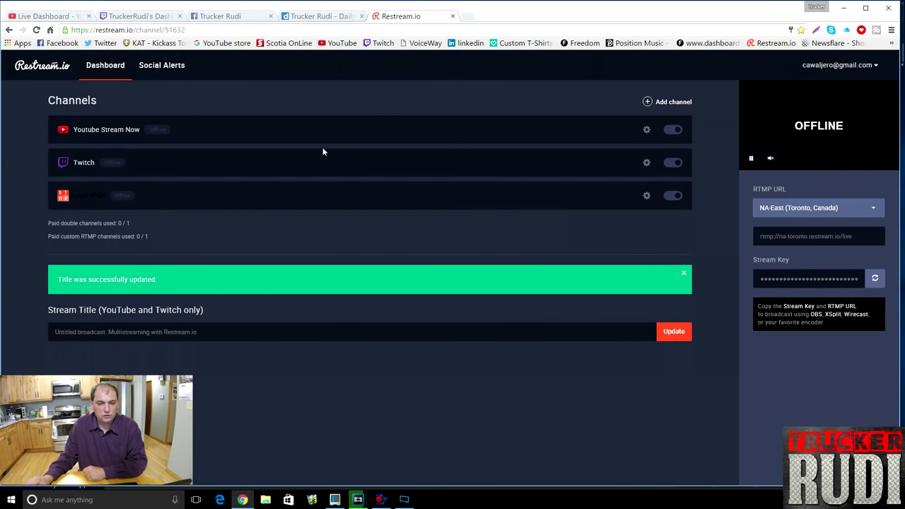
- Check channel status across Facebook, Restream and XSplit, ending on Facebook's Create Live Video dialog
{"action": "left_click", "coordinate": [249, 17]}
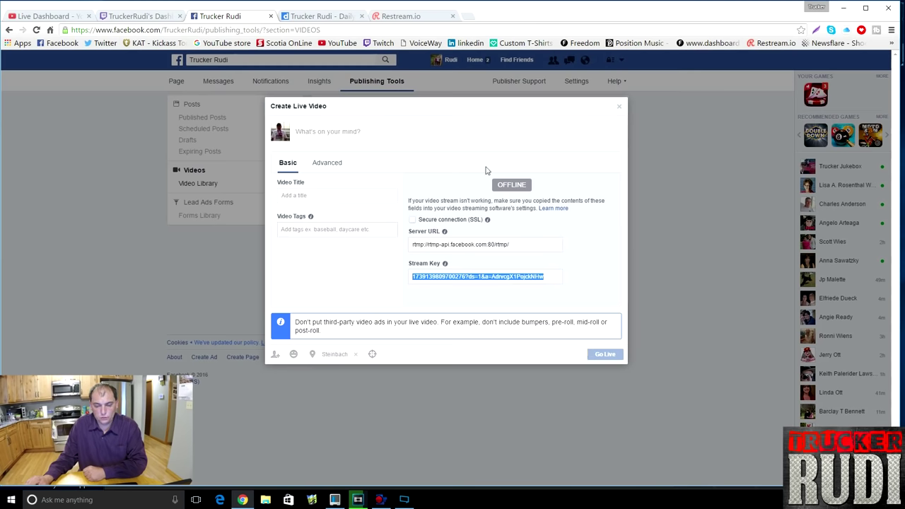
{"action": "left_click", "coordinate": [417, 17]}
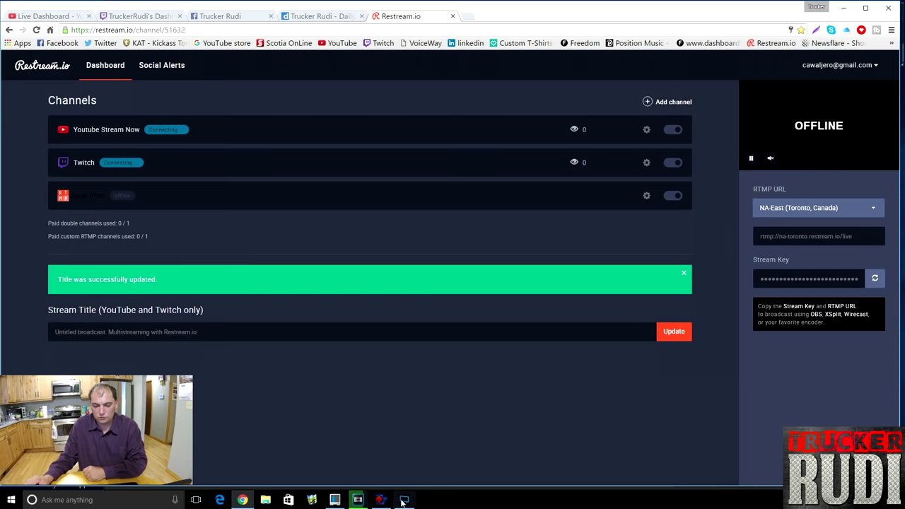
{"action": "mouse_move", "coordinate": [380, 500]}
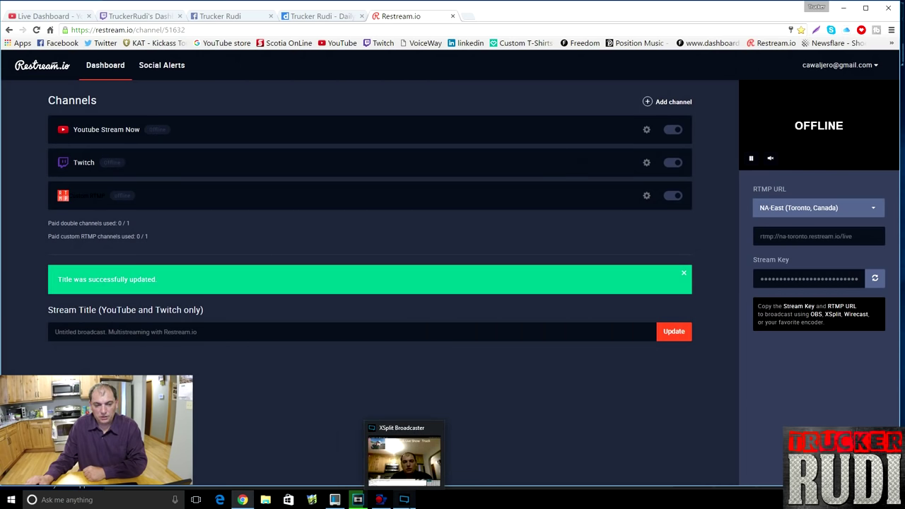
{"action": "left_click", "coordinate": [408, 464]}
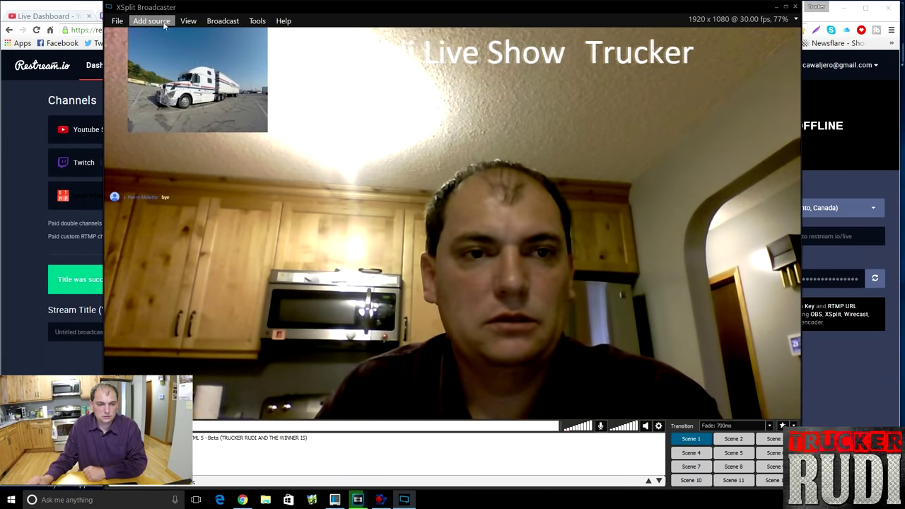
{"action": "left_click", "coordinate": [833, 140]}
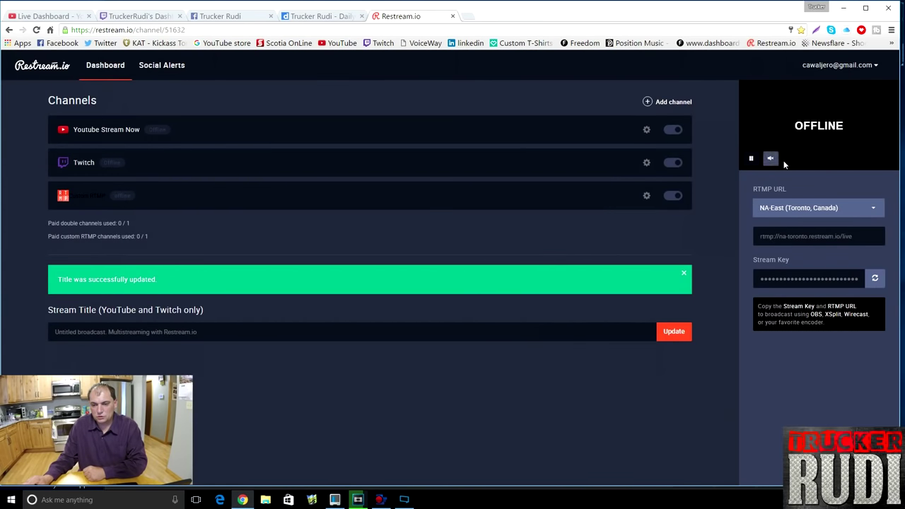
{"action": "left_click", "coordinate": [235, 16]}
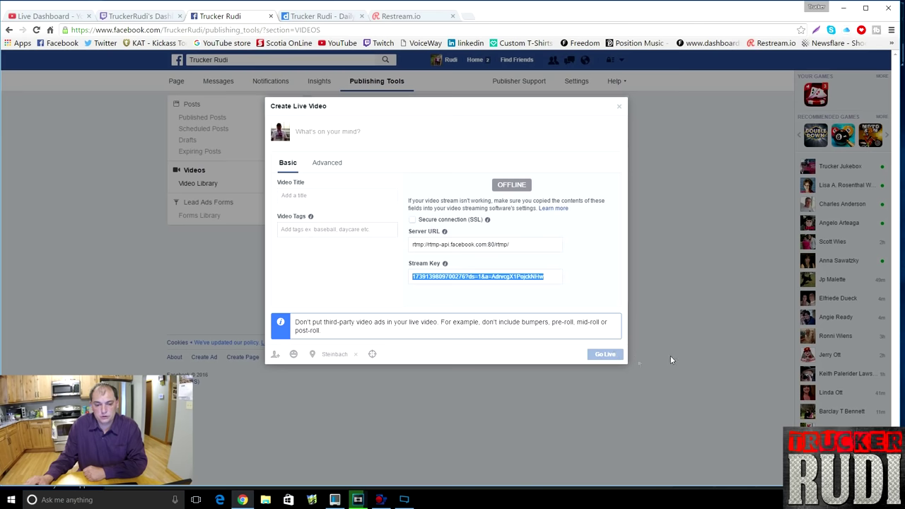
- Close Create Live Video, discard the unfinished post, and go to YouTube's Live Dashboard tab
{"action": "left_click", "coordinate": [620, 107]}
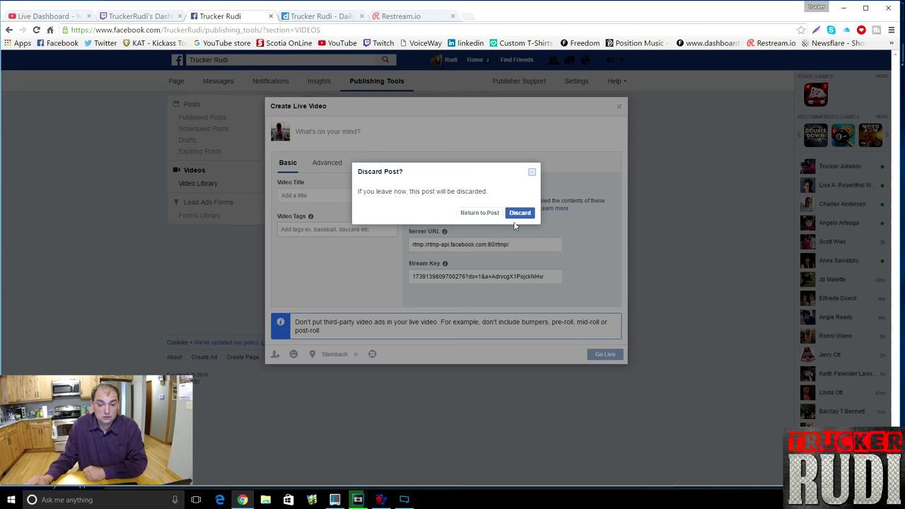
{"action": "left_click", "coordinate": [520, 214]}
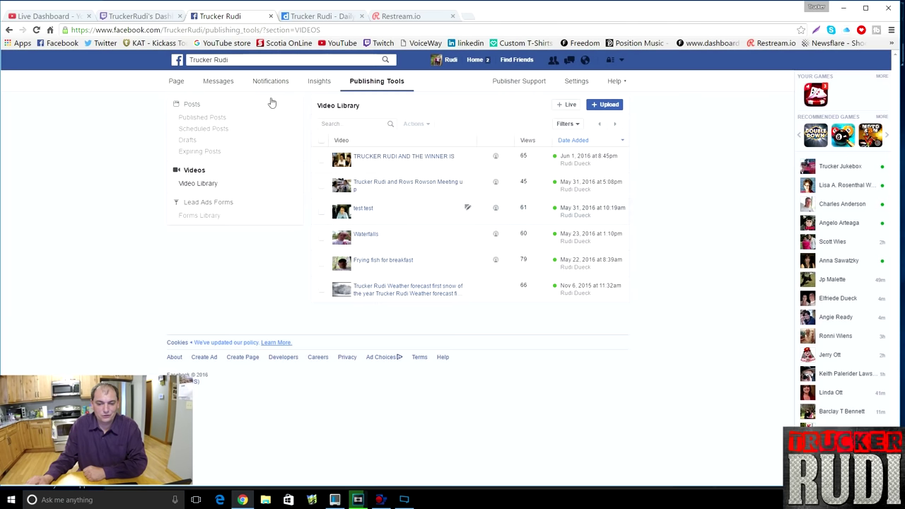
{"action": "left_click", "coordinate": [24, 18]}
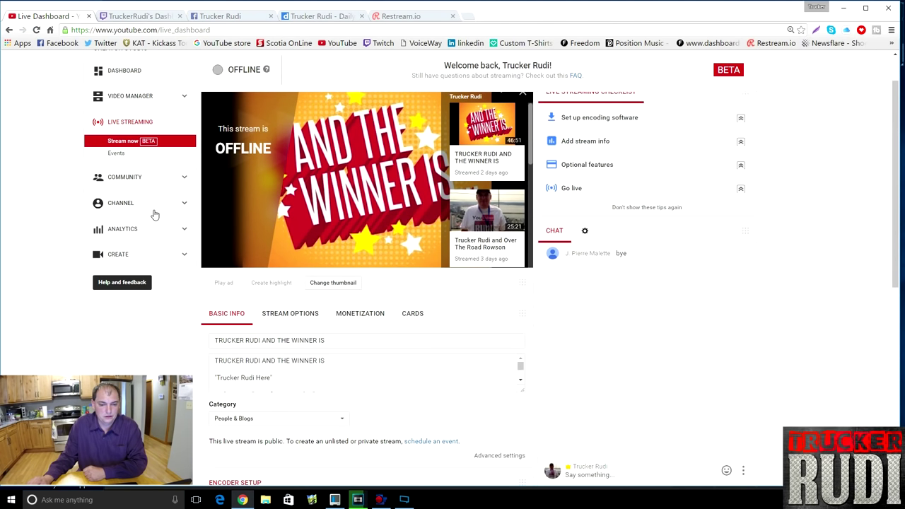